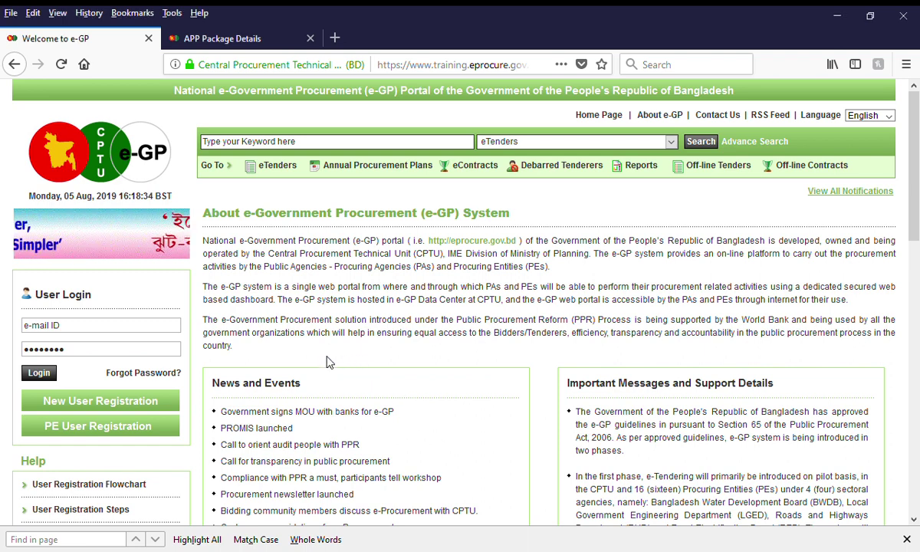
Step: Log in to the e-GP portal with the procuring entity's e-mail ID and the prefilled password
left_click(139, 329)
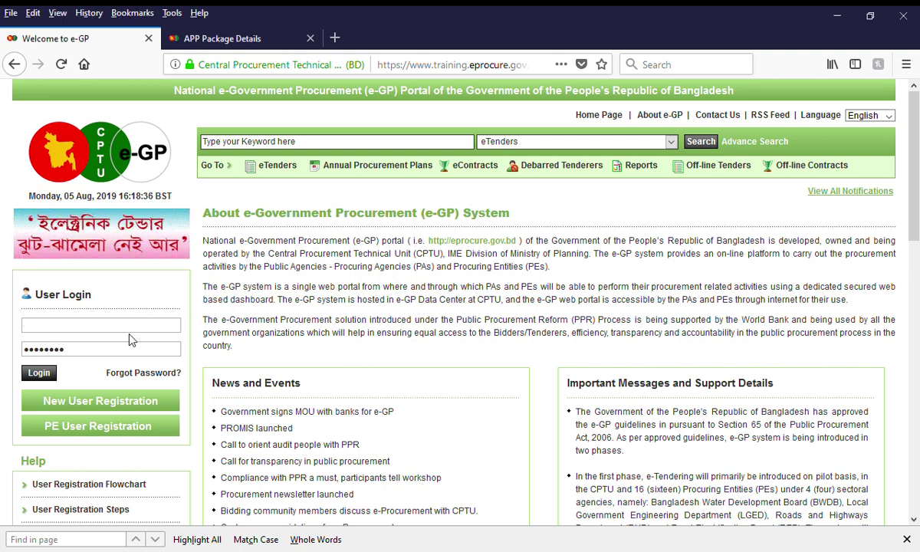
left_click(116, 342)
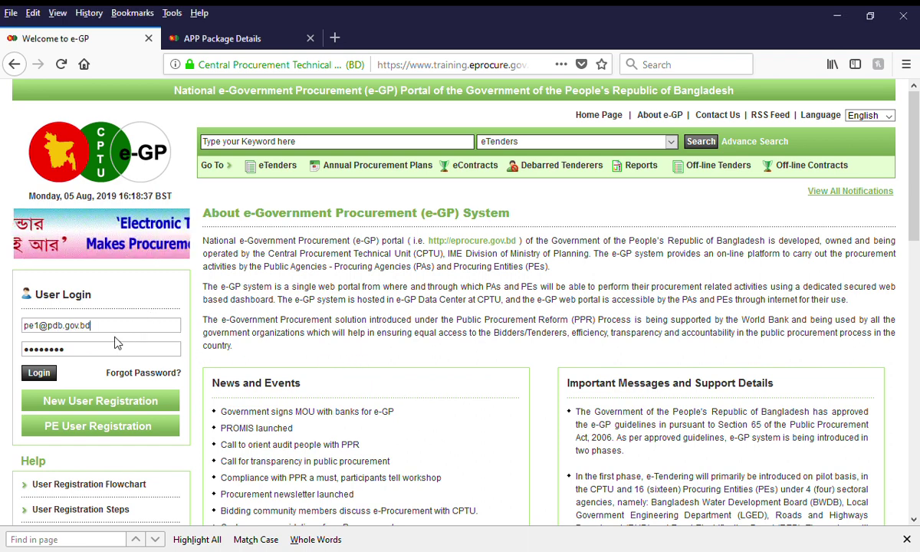
left_click(39, 373)
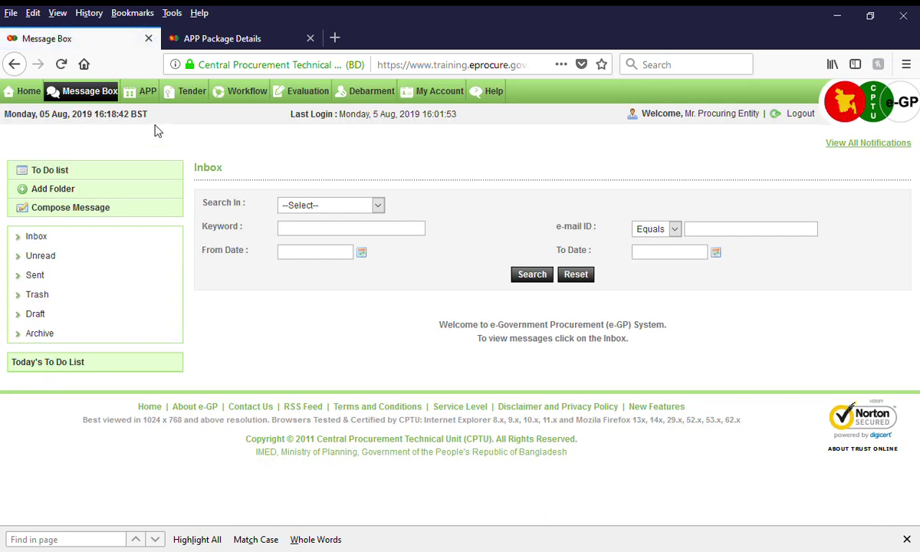
mouse_move(136, 100)
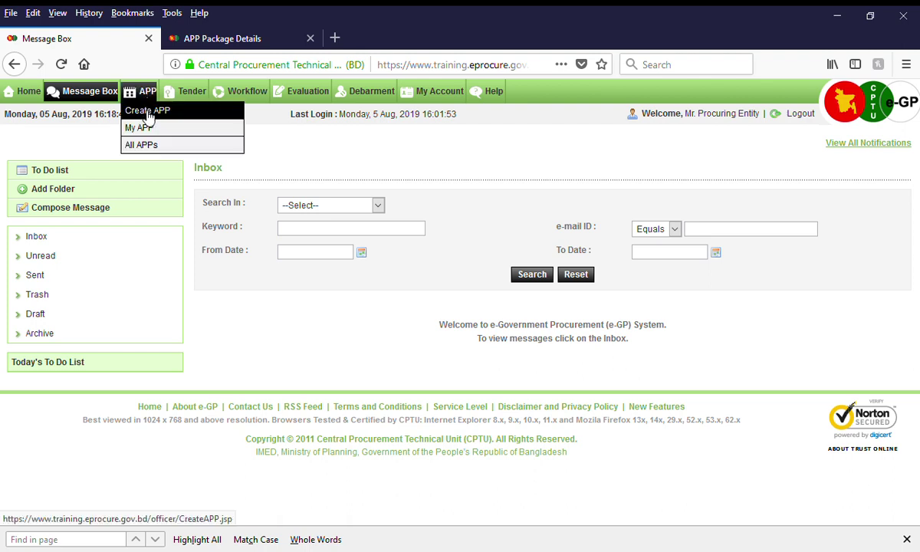
mouse_move(196, 97)
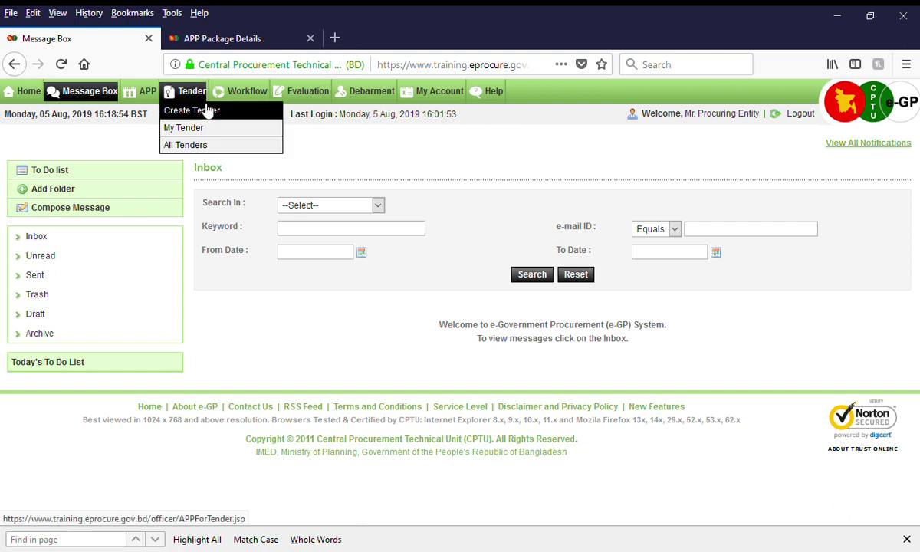
mouse_move(244, 101)
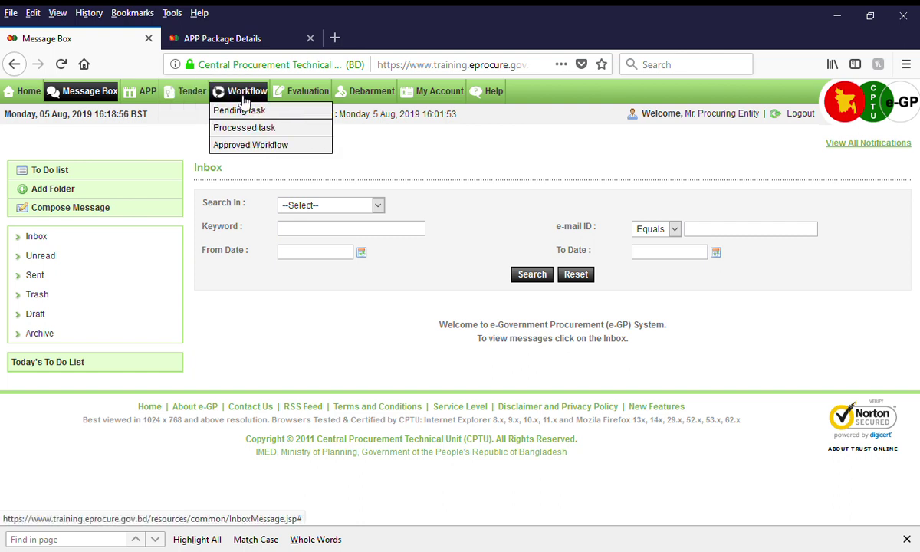
mouse_move(303, 94)
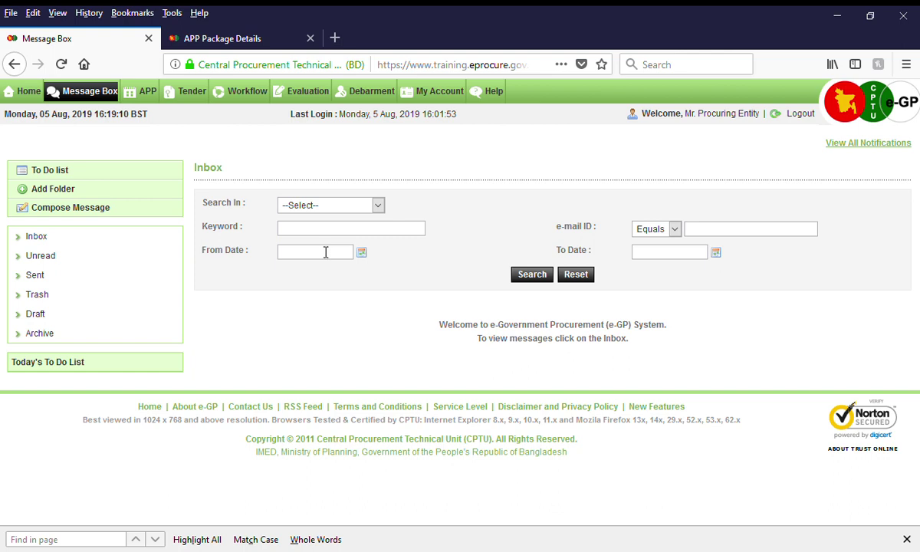
Step: Try to create an annual procurement plan with Revenue Budget, financial year 2019-2020 and APP code GD/19-1
left_click(153, 115)
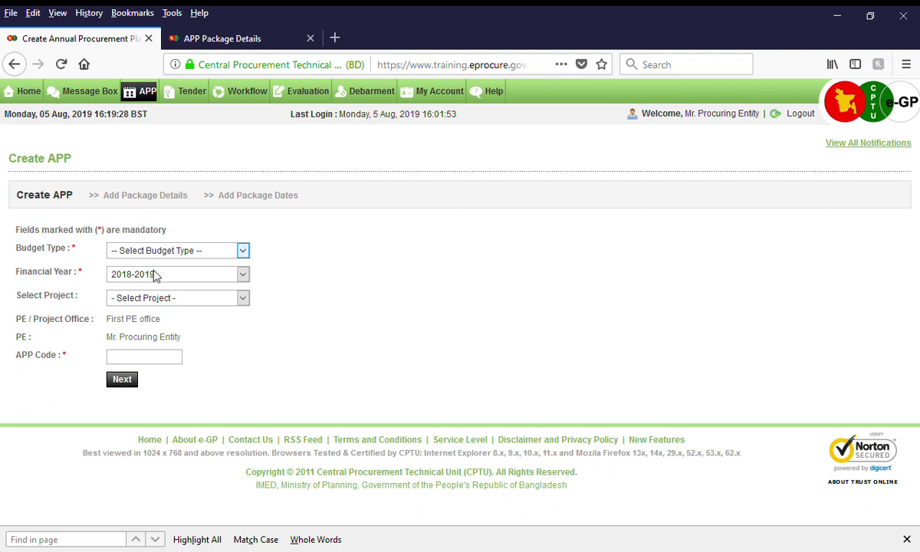
left_click(115, 253)
left_click(124, 285)
left_click(134, 285)
left_click(133, 399)
left_click(124, 356)
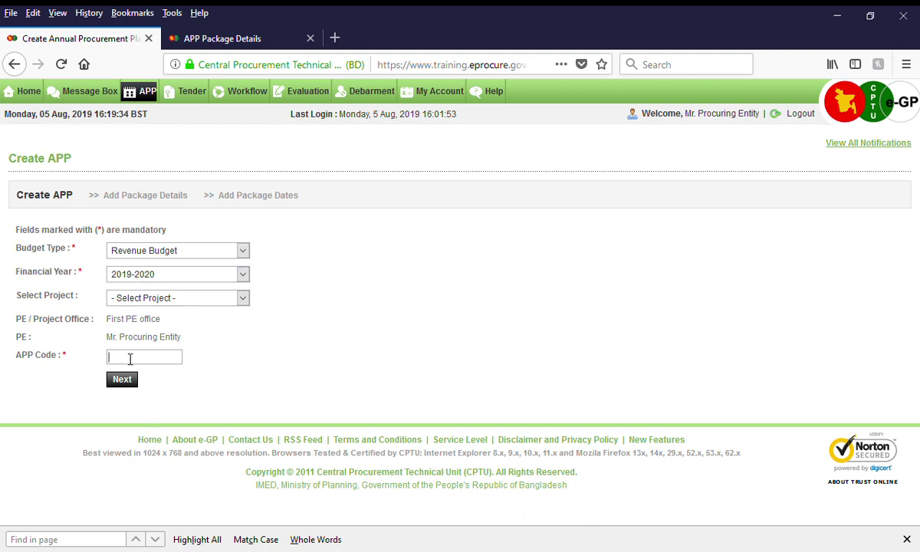
type("GD/19-1")
left_click(129, 385)
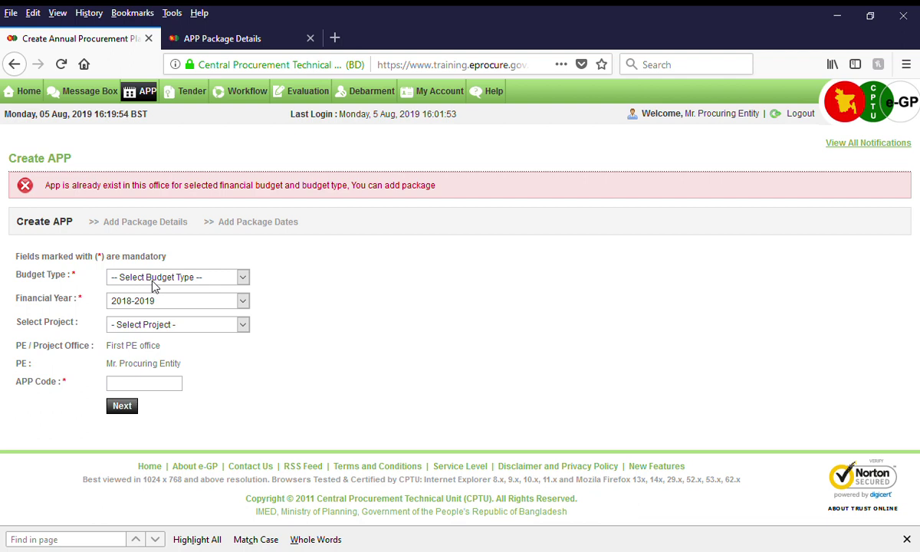
double_click(138, 185)
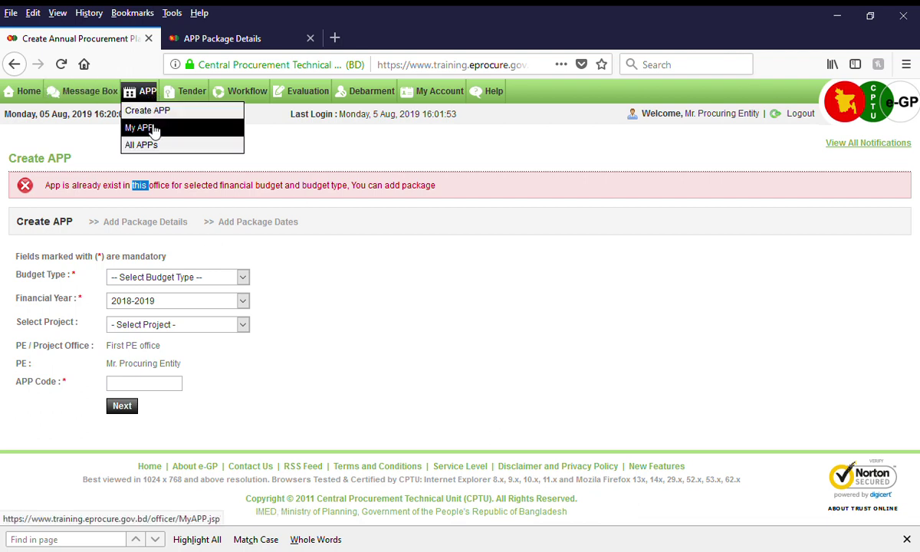
Step: Search my annual procurement plans for financial year 2019-2020 with status Approved
left_click(152, 130)
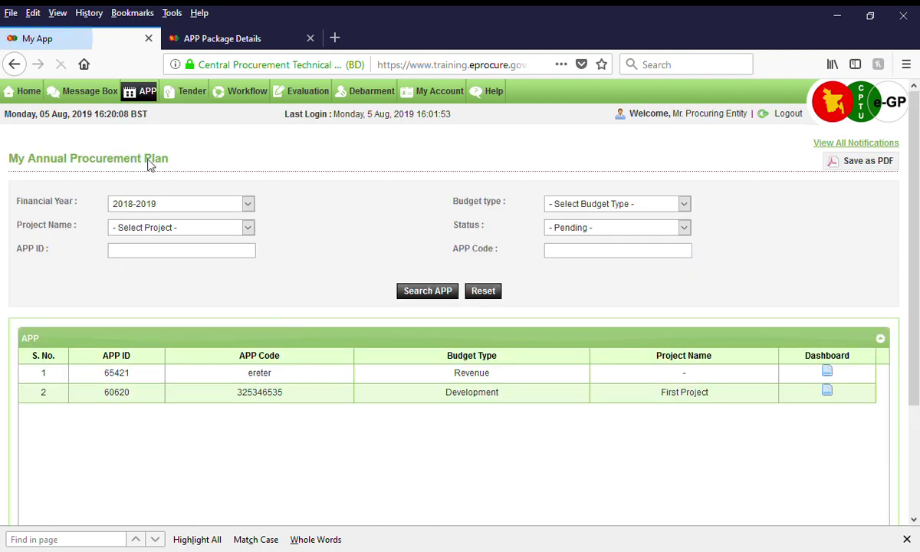
left_click(153, 203)
left_click(157, 346)
left_click(611, 228)
left_click(601, 263)
left_click(449, 291)
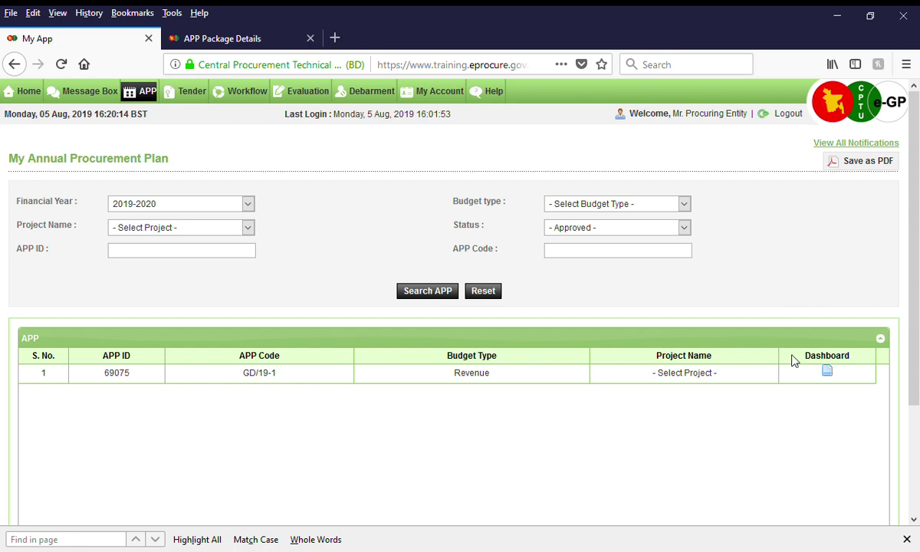
Step: Open the dashboard of plan GD/19-1, review its package details and start adding a new package
left_click(829, 373)
scroll(606, 308, "down", 3)
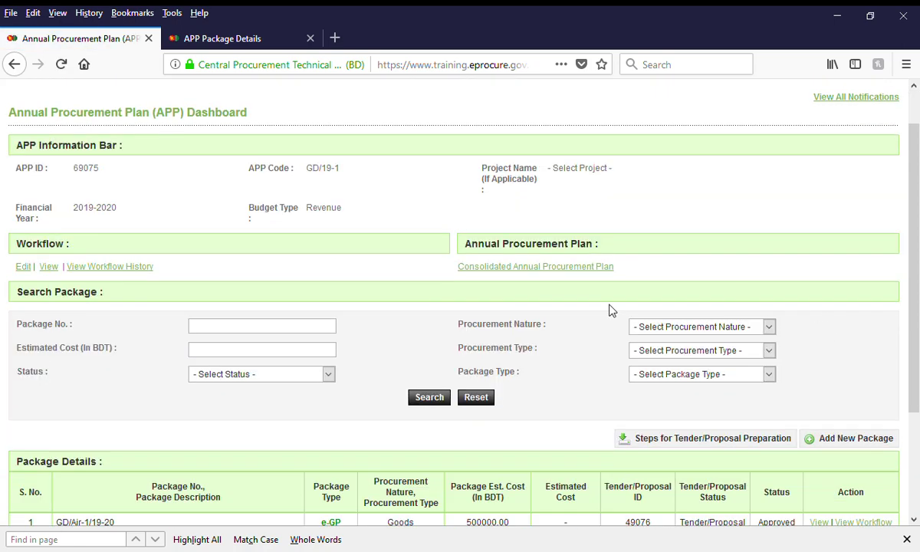
left_click_drag(169, 389, 495, 394)
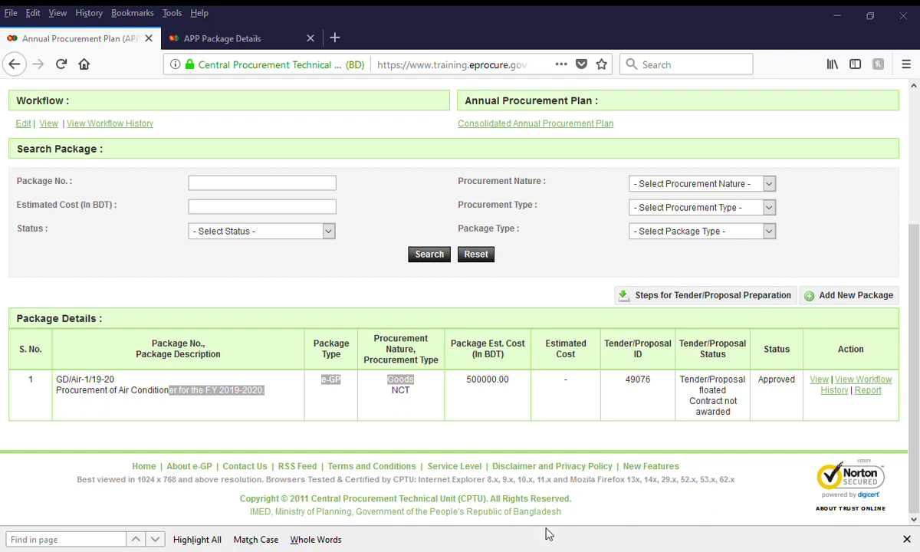
left_click(838, 296)
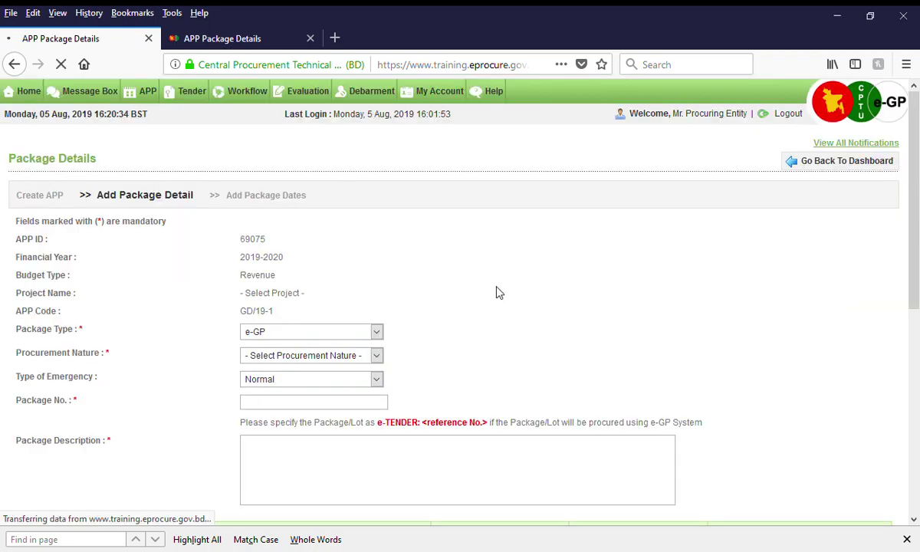
Step: Set the new package's procurement nature to Goods and its package number to GD/Air-2/19-20
scroll(283, 311, "down", 2)
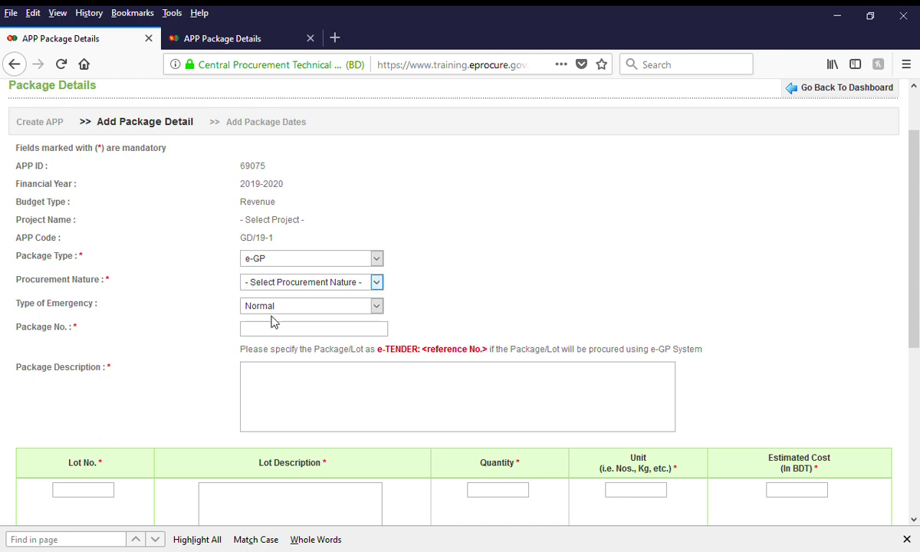
key("Down")
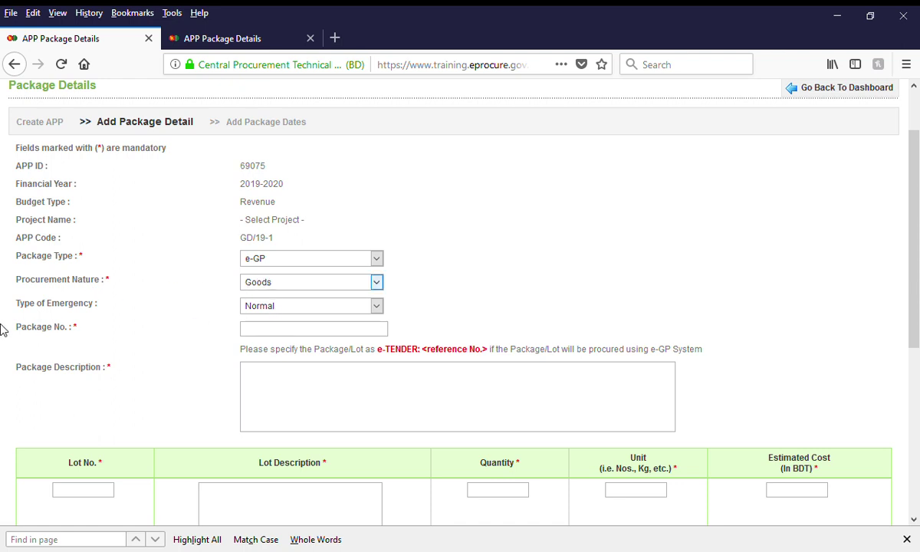
left_click(315, 331)
type("GD/Air-1/19-20")
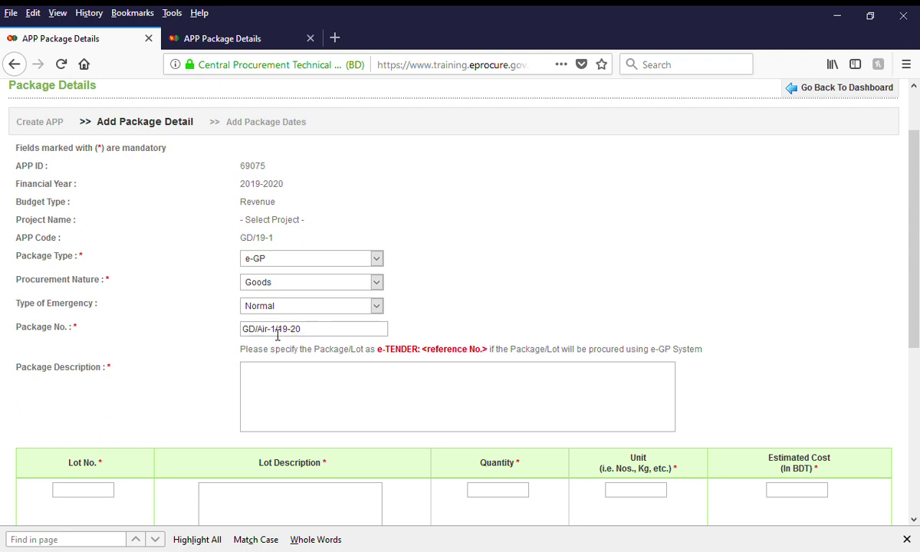
key("Left")
key("Left")
key("Left")
key("Left")
key("Left")
key("Left")
key("BackSpace")
type("2")
Step: Enter "Purchase of Goods" as the package description and copy that text
left_click(308, 407)
type("Purchase of Good")
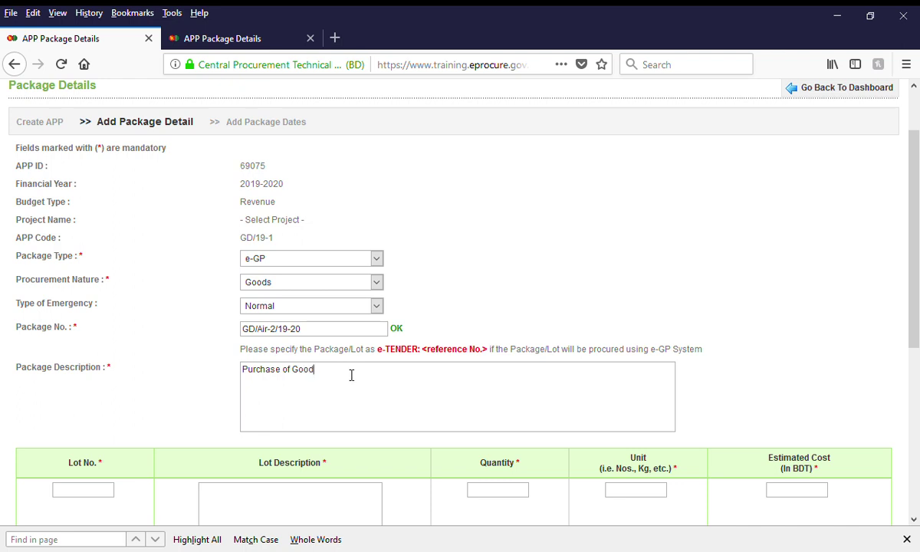
key("ctrl+a")
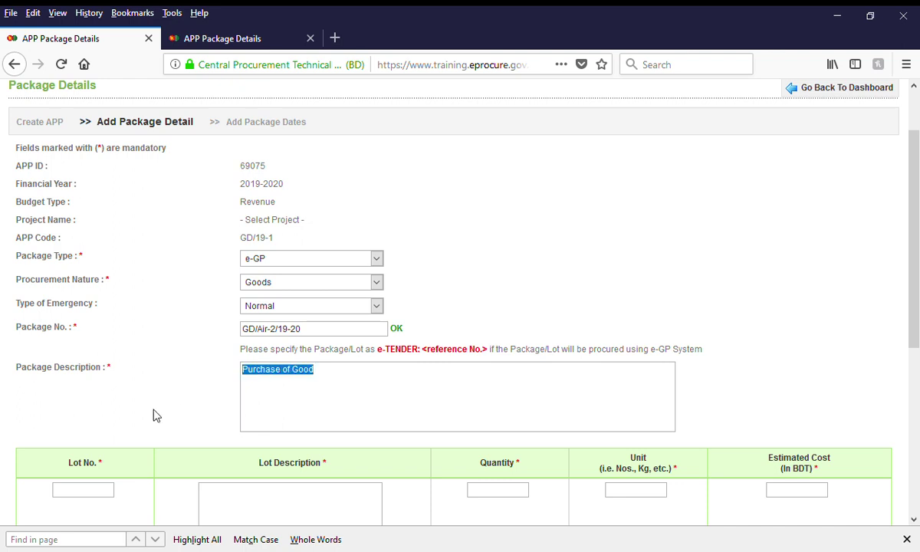
key("End")
type("s")
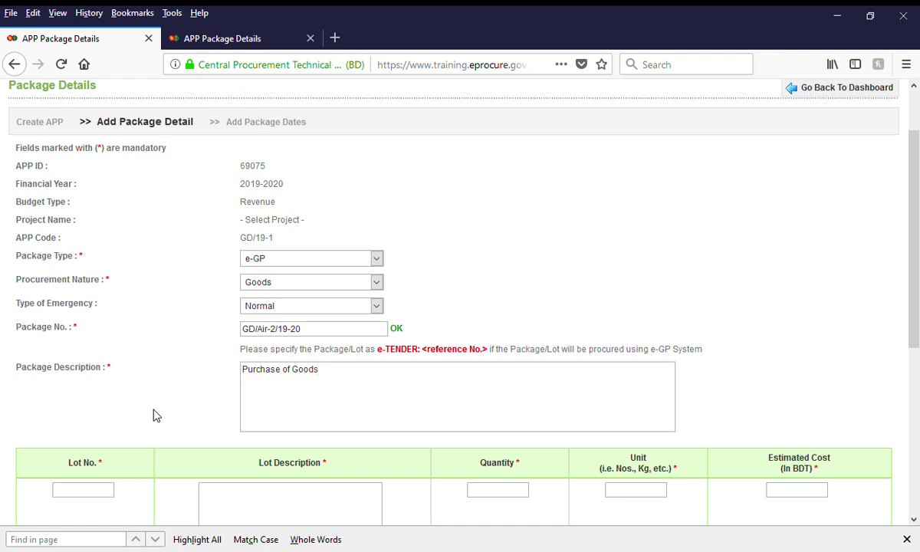
key("ctrl+a")
key("ctrl+c")
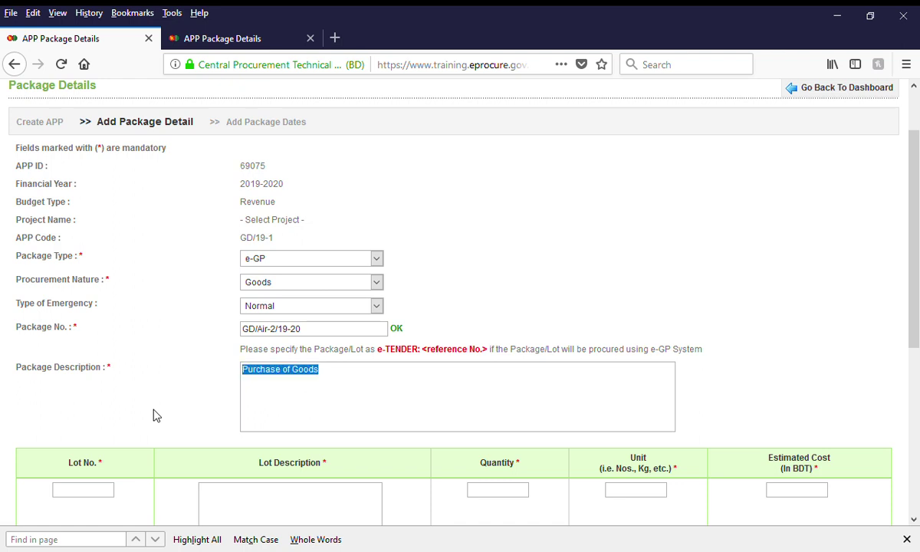
Step: Switch to the other open APP Package Details page and paste "Purchase of Goods" into its package description
left_click(222, 38)
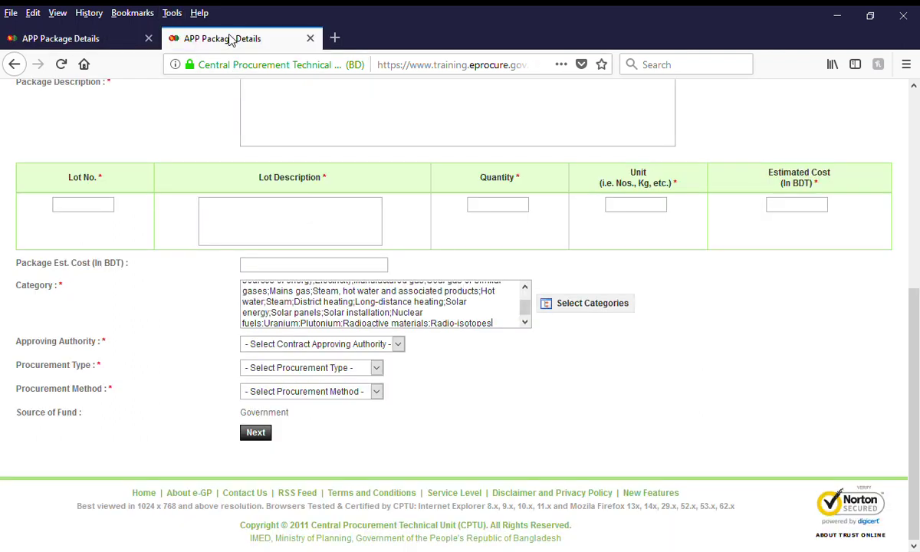
scroll(285, 178, "up", 4)
scroll(286, 178, "up", 3)
left_click(312, 407)
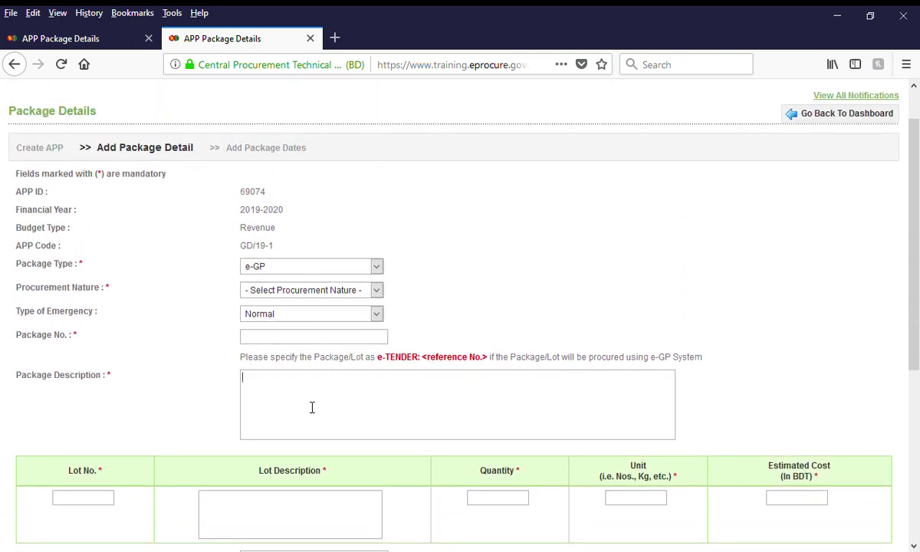
key("ctrl+v")
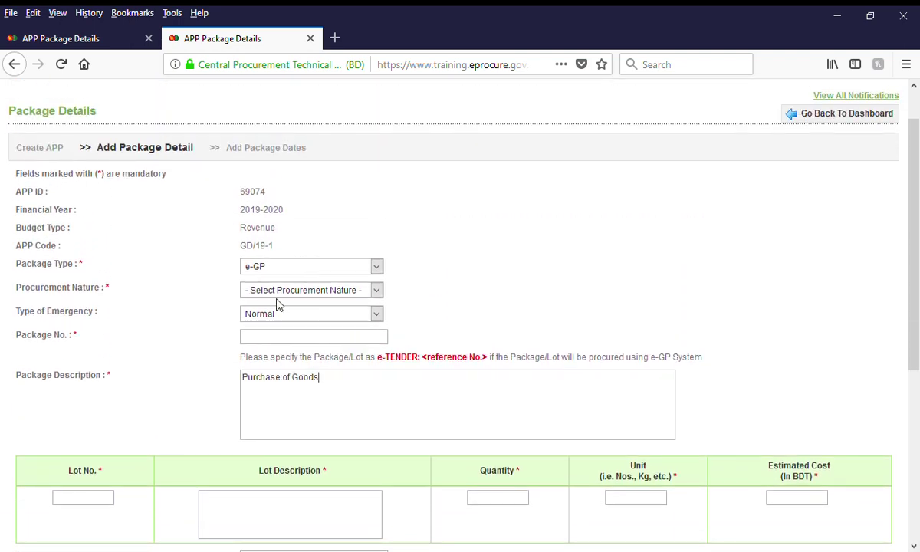
Step: On this form, choose Goods as the procurement nature and enter package number GD/Air-2/19-20
key("Down")
left_click(283, 339)
type("GD/Air-1/19-20")
left_click(267, 337)
key("BackSpace")
type("2")
left_click(309, 350)
Step: Fill in the lot row with description "Purchase of Goods" and lot number 1
scroll(511, 307, "down", 5)
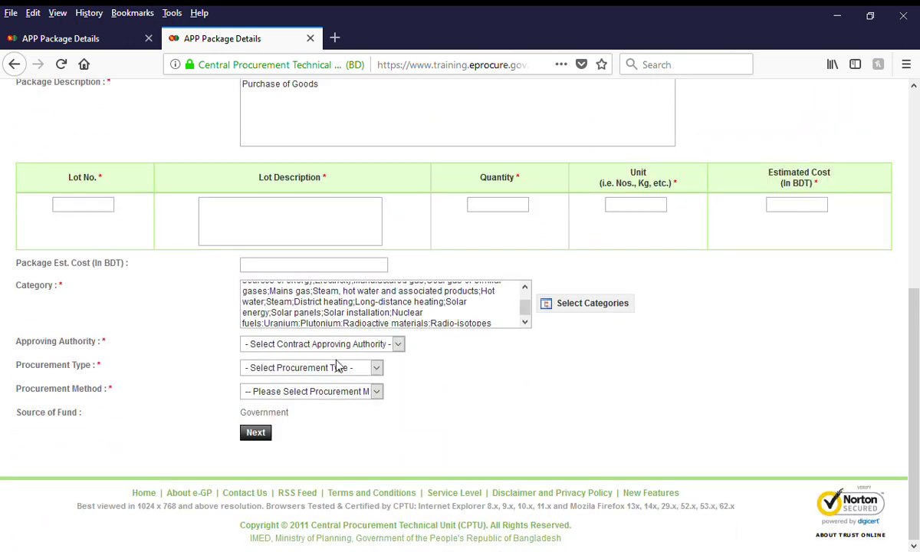
left_click_drag(273, 197, 274, 197)
left_click(296, 241)
key("ctrl+v")
left_click(72, 206)
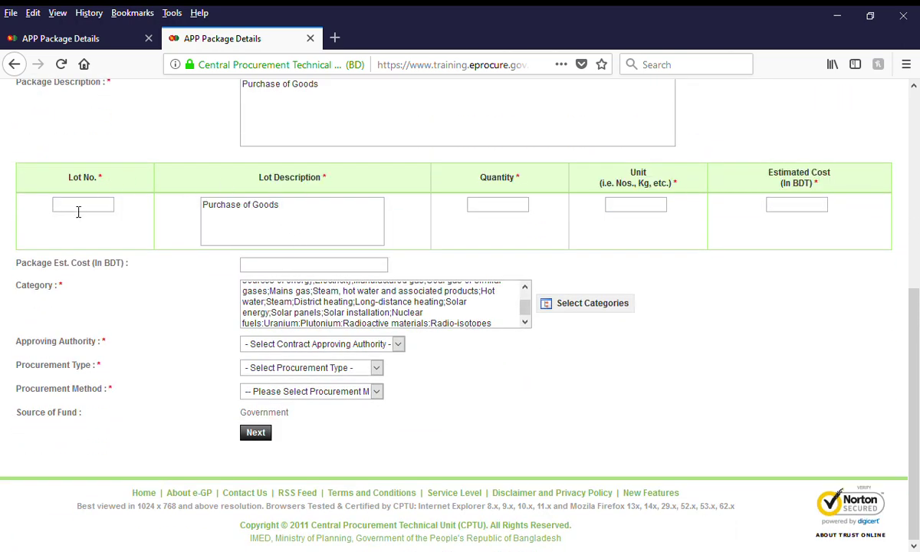
type("1")
Step: Complete the lot with quantity 5, unit "Nos." and an estimated cost of 500000 BDT
scroll(279, 223, "up", 2)
left_click(526, 278)
type("5")
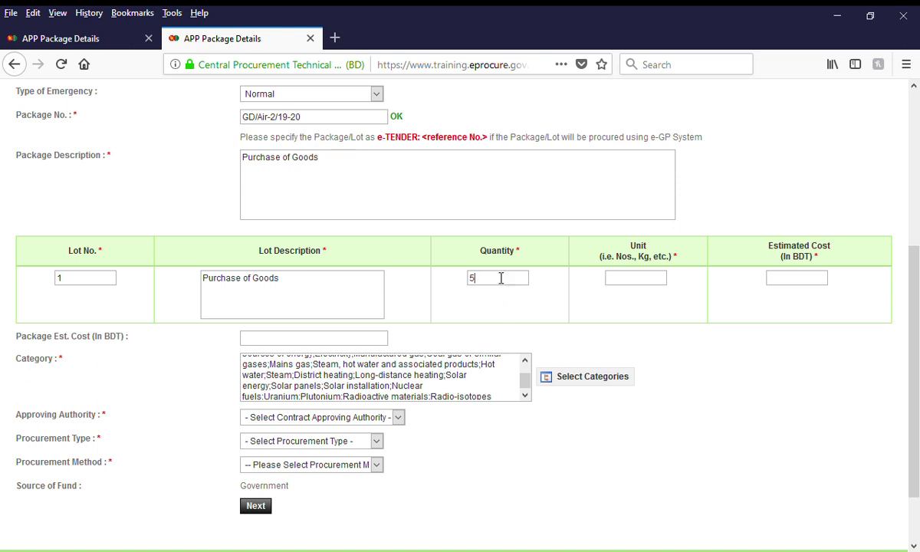
left_click(610, 279)
type("Nos.")
left_click(793, 282)
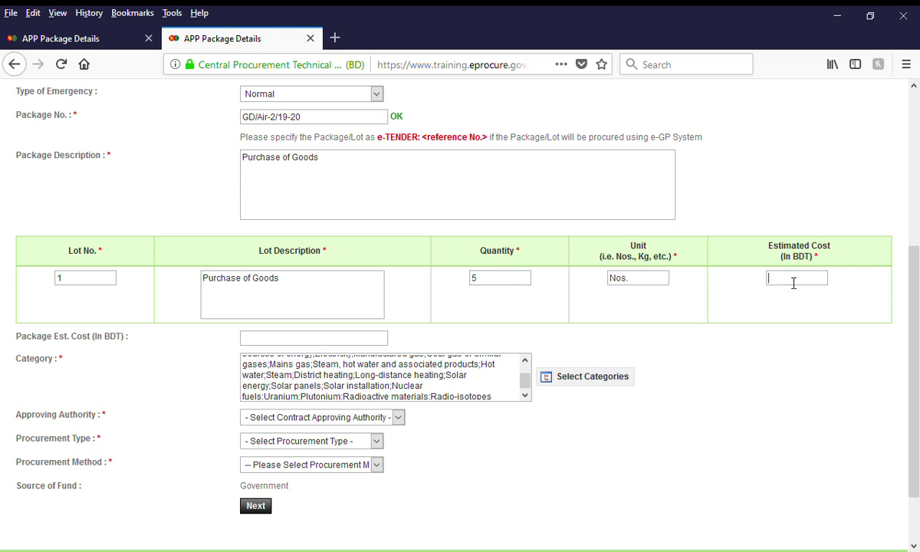
type("500000")
left_click(794, 321)
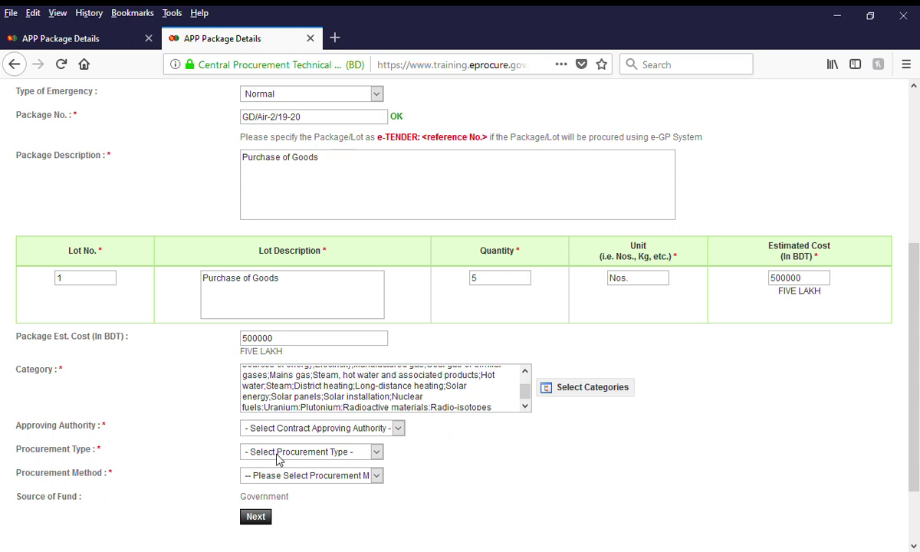
Step: Set the approving authority to PE and the procurement type to NCT
left_click(306, 429)
key("Down")
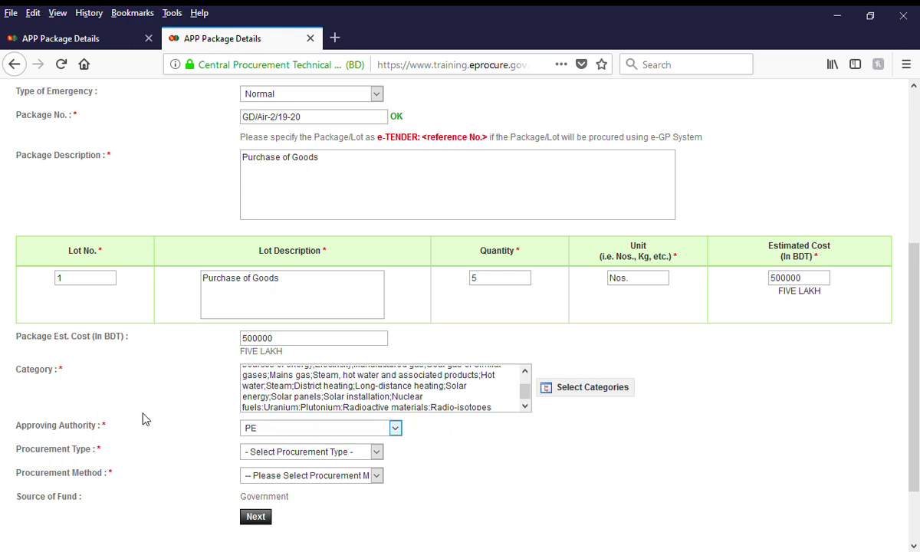
scroll(146, 410, "down", 2)
left_click_drag(63, 366, 177, 360)
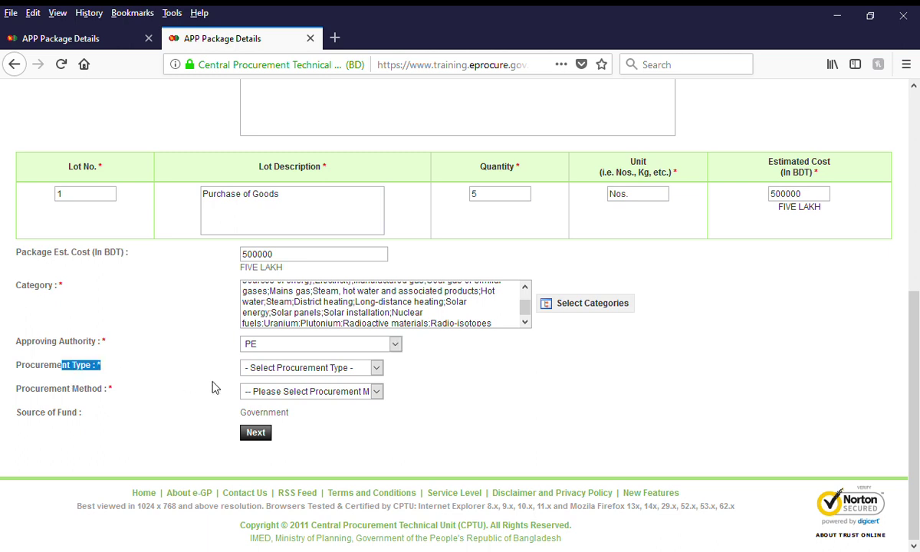
key("Tab")
key("Down")
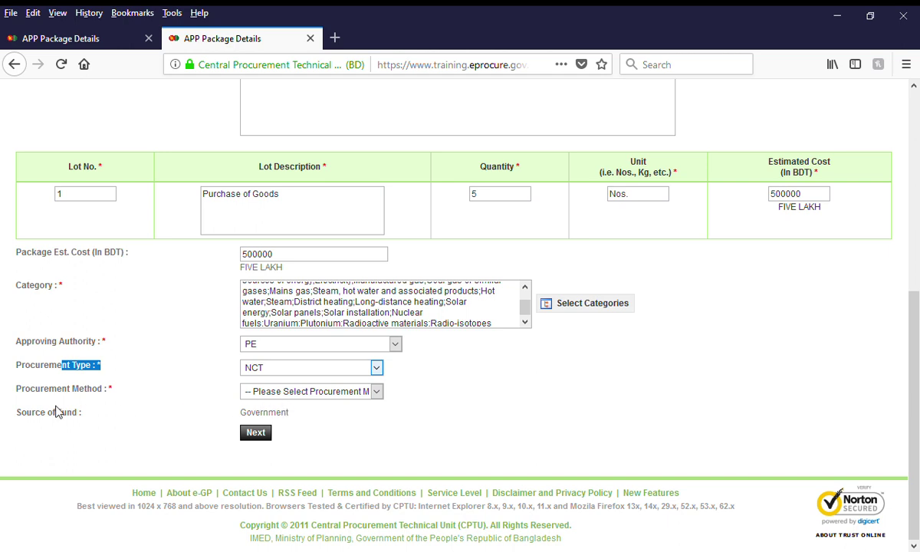
key("Tab")
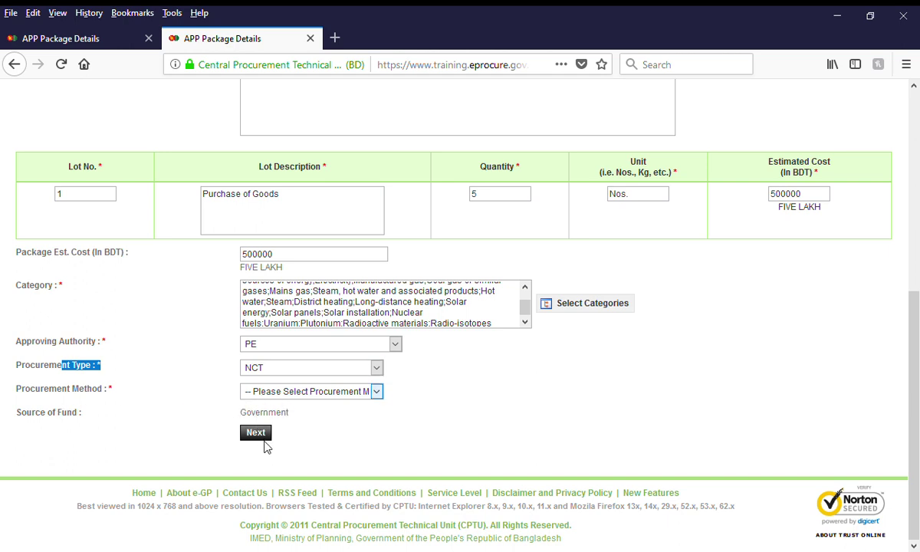
Step: Choose Open Tendering Method as the procurement method and continue to the package dates
key("Down")
left_click(311, 447)
left_click(258, 433)
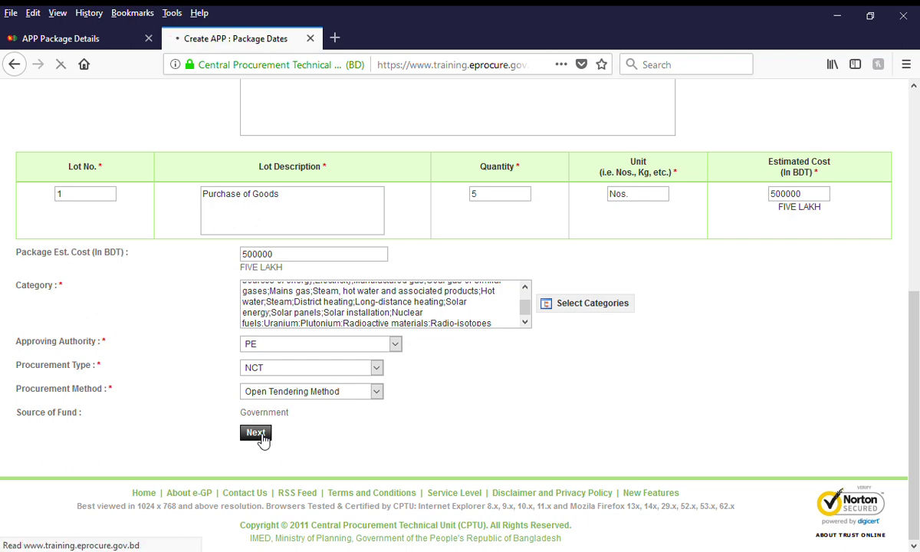
Step: Set the expected IFT advertisement date to 06/08/2019 and allow 14 days until the last date of tender submission
scroll(287, 343, "down", 3)
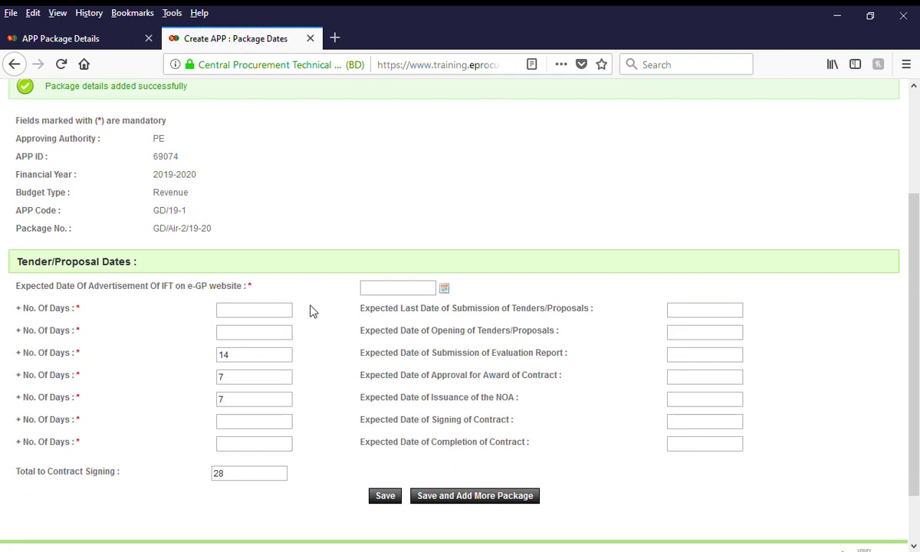
left_click(424, 292)
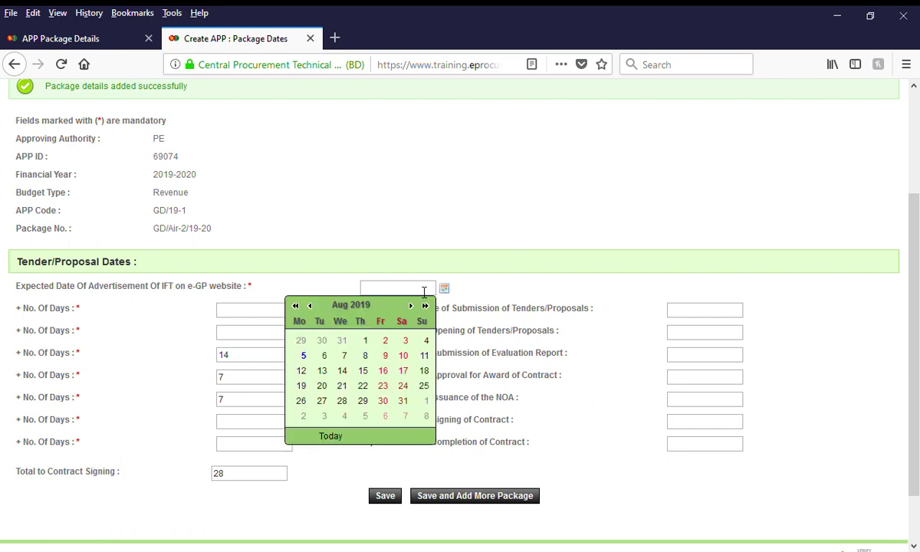
left_click(325, 356)
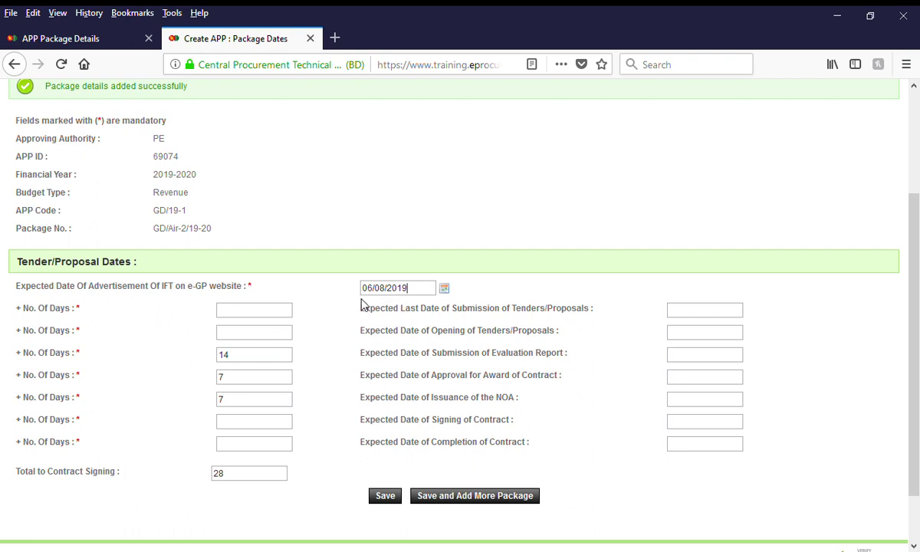
left_click(257, 317)
type("14")
key("Tab")
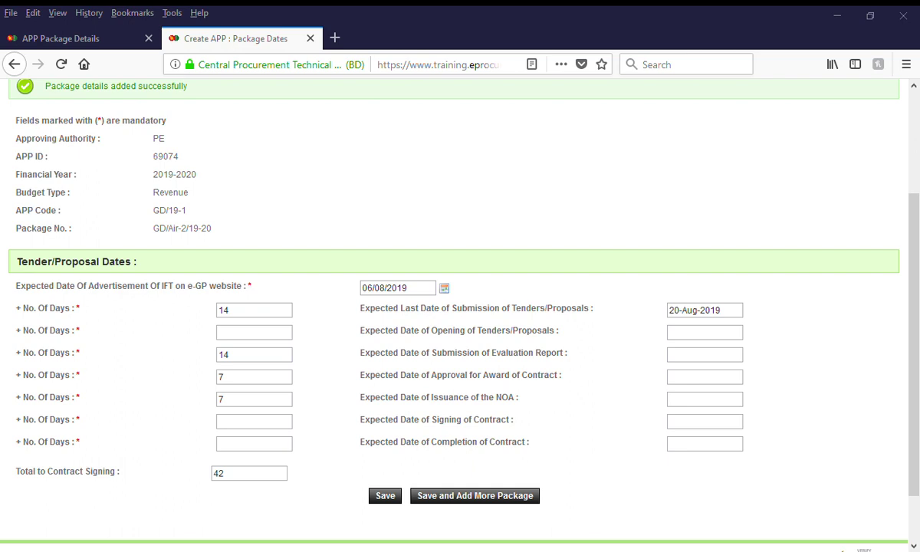
Step: Set the number of days to 0 for tender opening and 7 for submission of the evaluation report
left_click(273, 334)
left_click_drag(400, 330, 506, 330)
left_click(279, 334)
type("0")
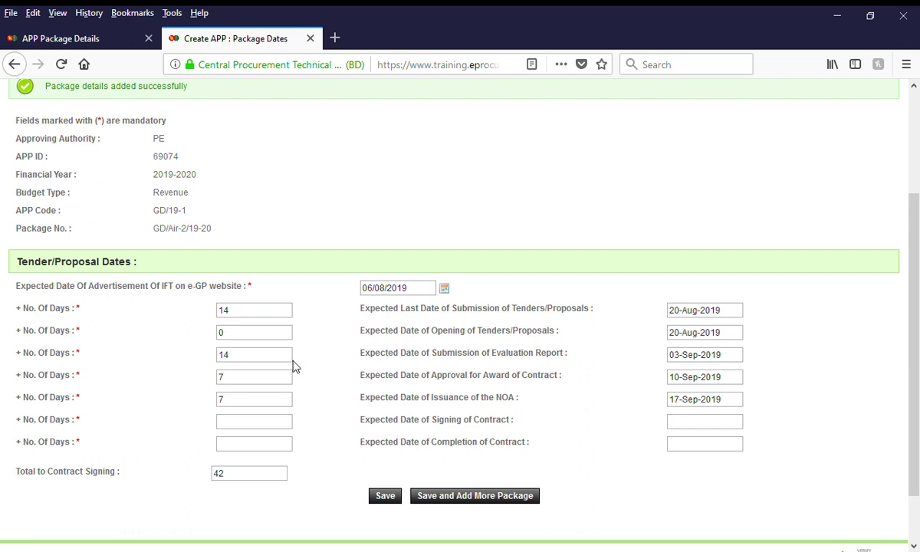
left_click_drag(273, 364, 213, 364)
type("7")
Step: Set the number of days to 5 for contract award approval, 1 for issuance of the NOA and 14 for contract signing
left_click_drag(238, 377, 217, 387)
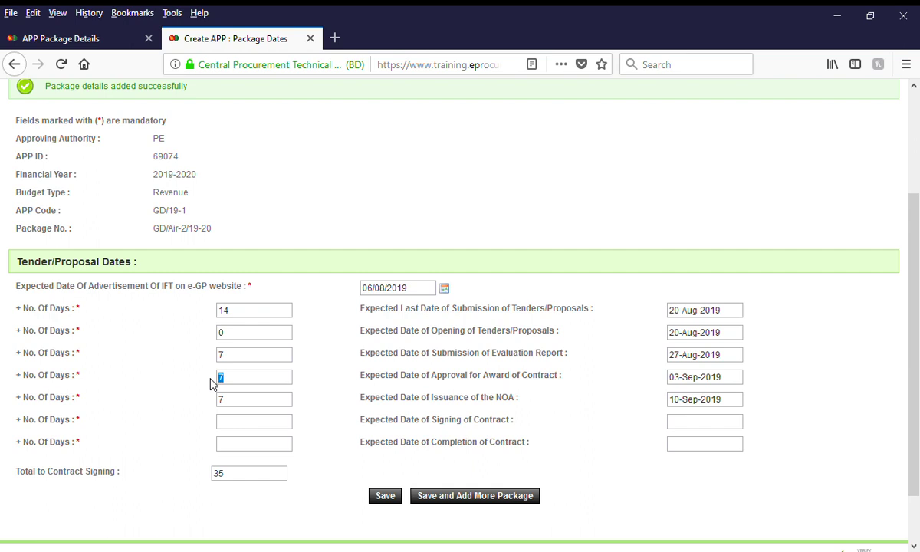
type("5")
key("Tab")
type("1")
key("Tab")
type("14")
key("Tab")
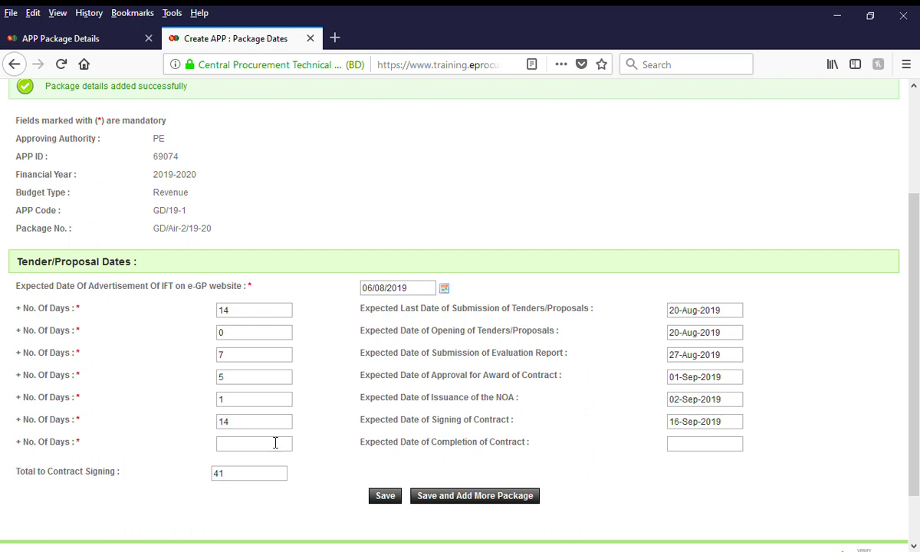
Step: Allow 30 days for completion of the contract and save the package dates
left_click_drag(435, 443, 531, 443)
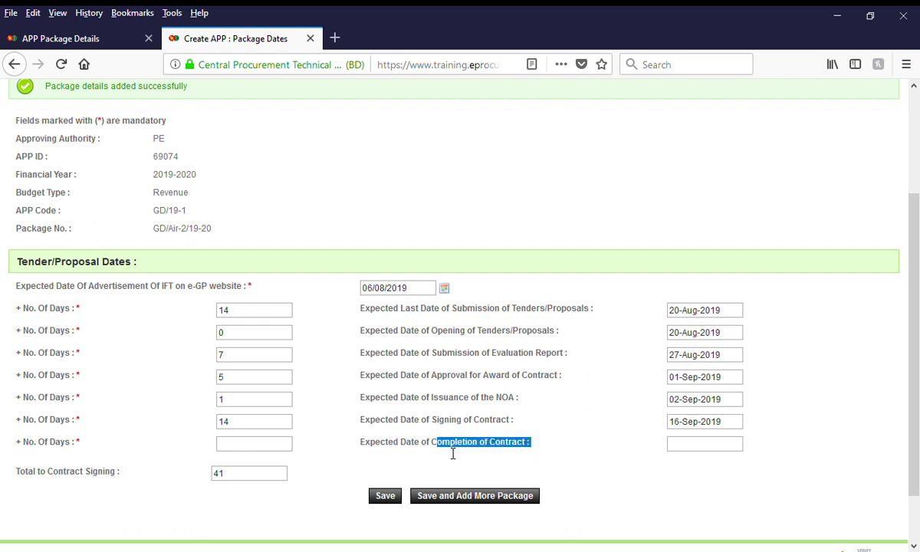
left_click(266, 450)
type("30")
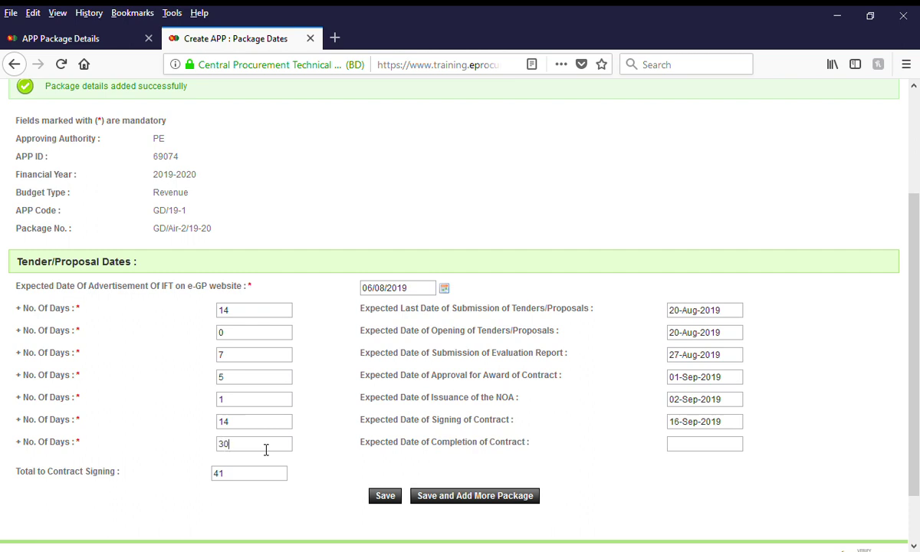
left_click(487, 435)
left_click(386, 497)
scroll(536, 383, "down", 3)
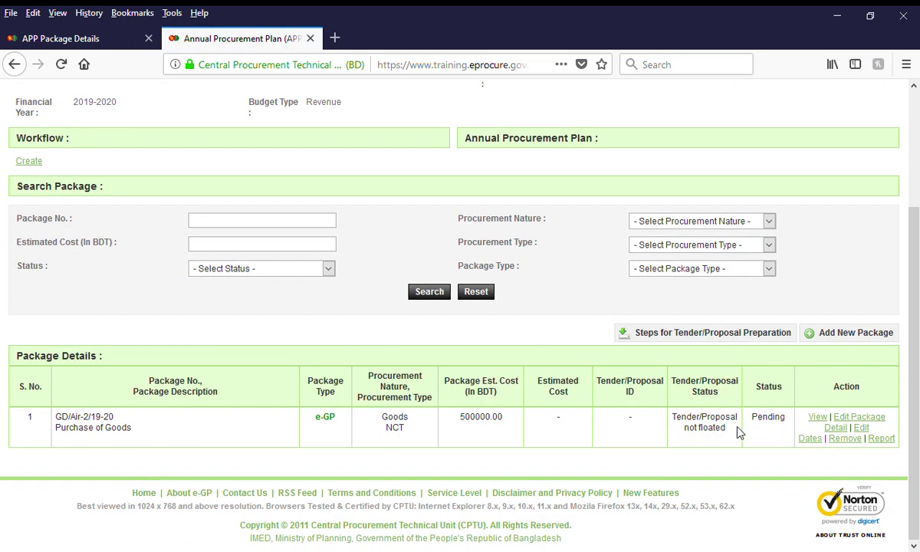
left_click(855, 337)
scroll(337, 353, "down", 5)
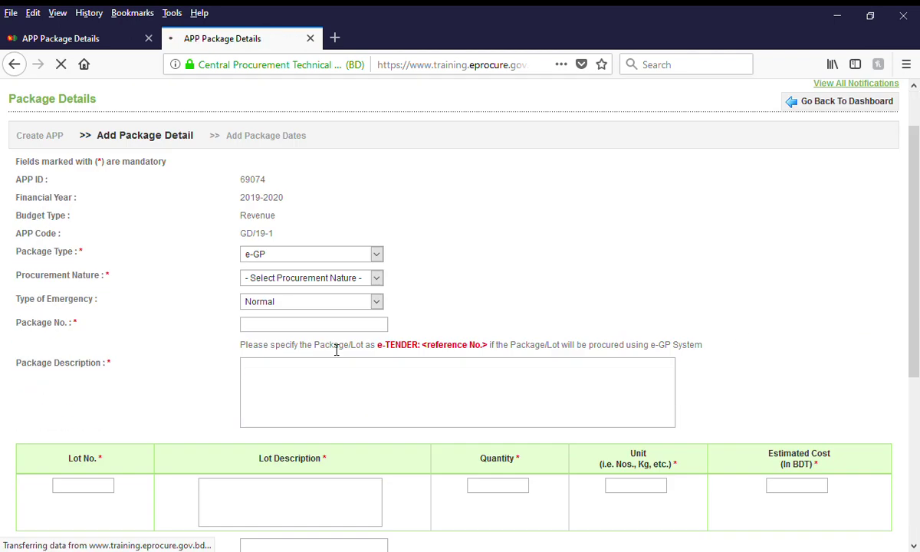
scroll(460, 326, "up", 5)
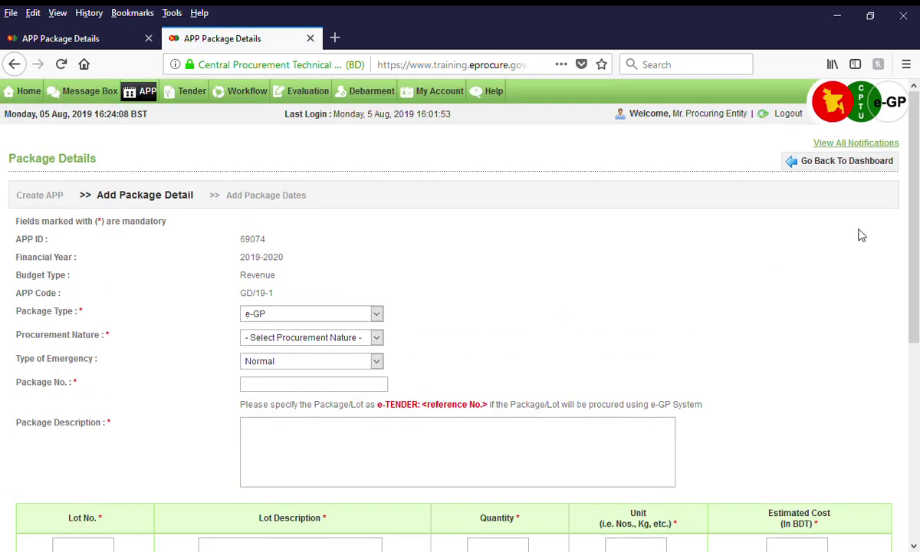
left_click(847, 162)
scroll(400, 377, "down", 5)
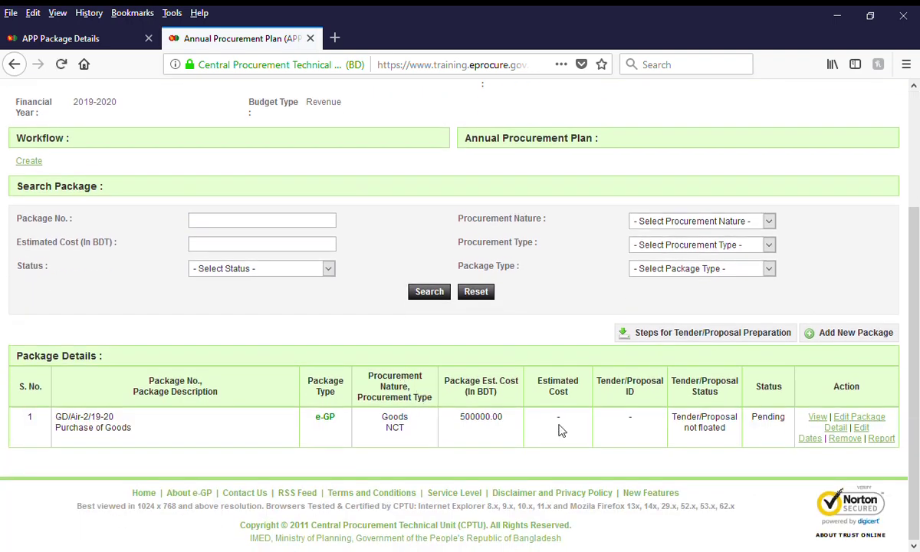
Step: Create the approval workflow for the annual procurement plan with 0 reviewers and submit it
scroll(651, 425, "up", 5)
scroll(627, 414, "down", 5)
left_click(29, 164)
left_click(34, 163)
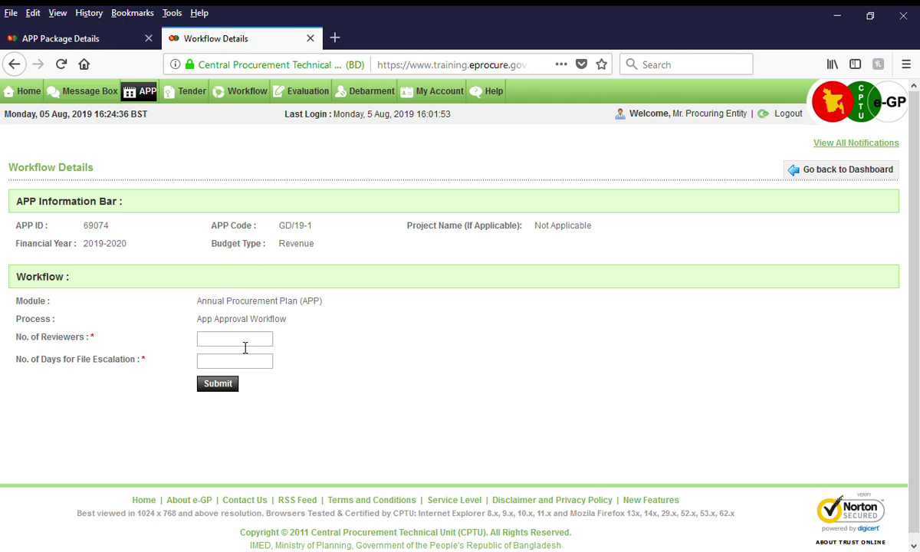
type("0")
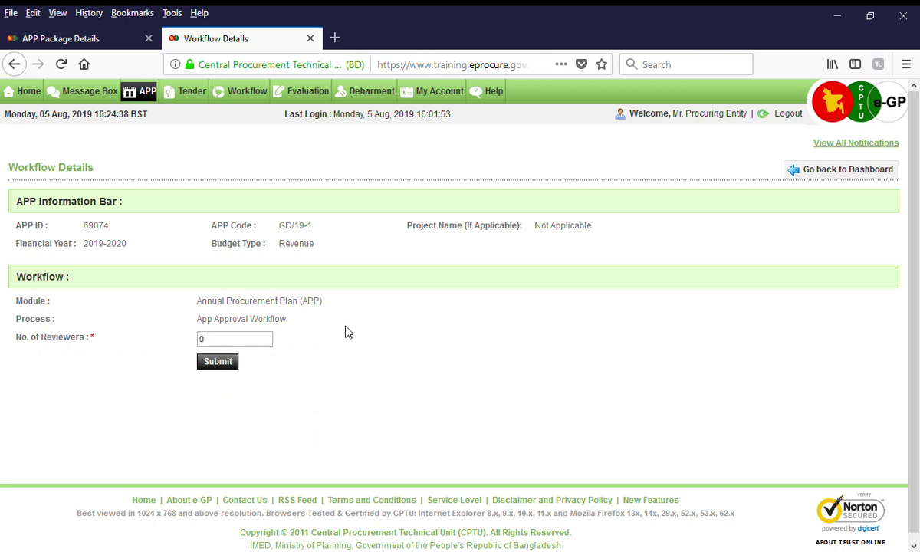
left_click(232, 366)
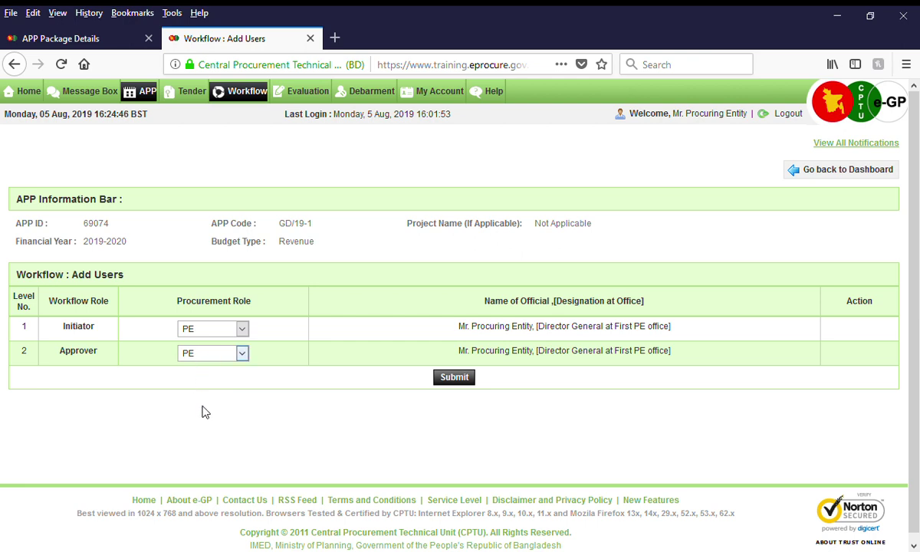
Step: Assign the PE role as workflow approver, matching the initiator, and submit the workflow users
key("Down")
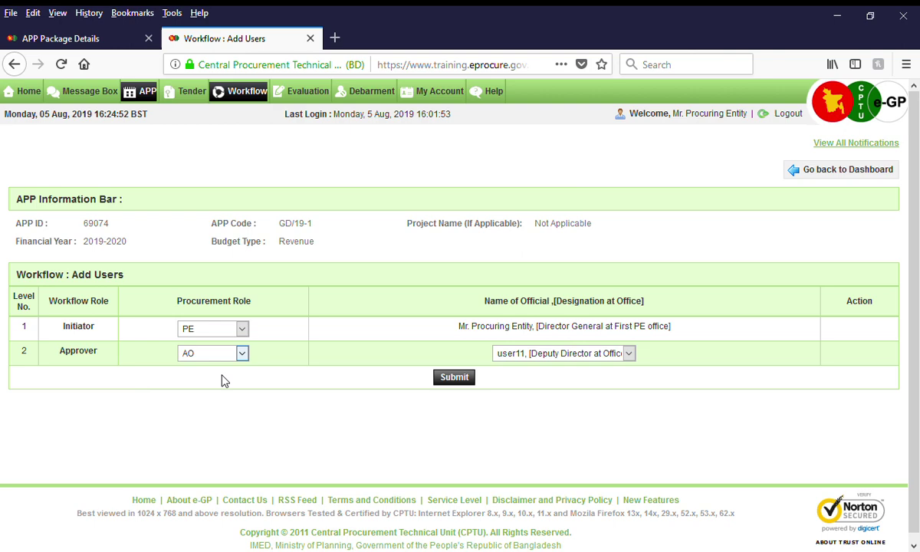
key("Up")
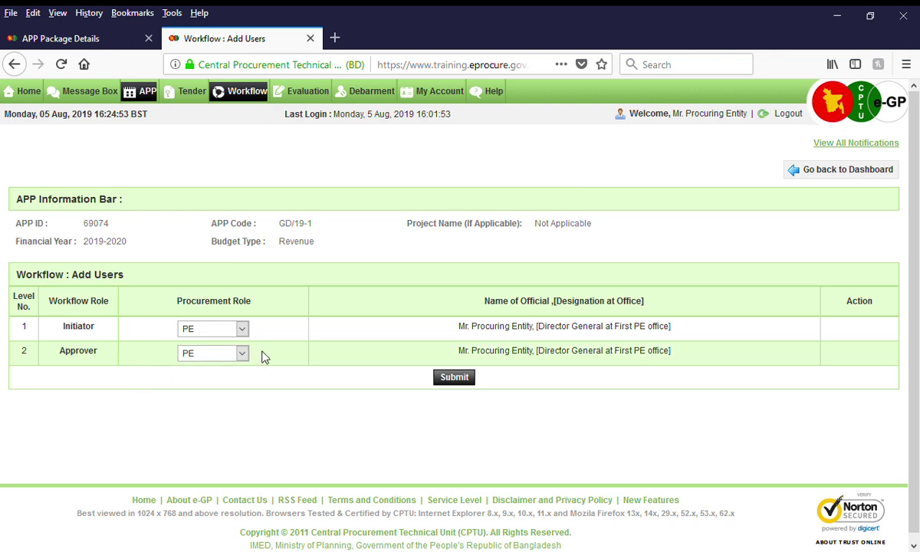
left_click(454, 377)
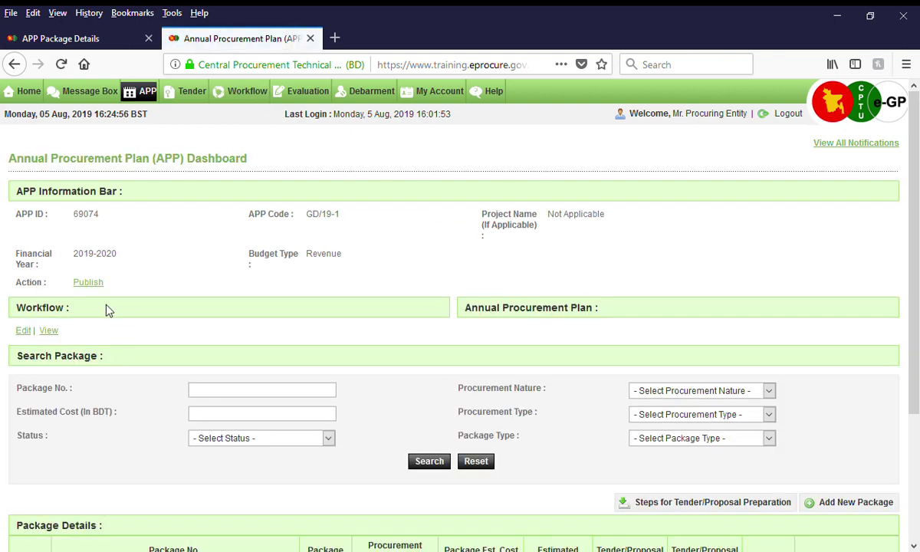
Step: Publish the annual procurement plan with the comment "Published"
scroll(135, 328, "down", 3)
scroll(258, 319, "up", 3)
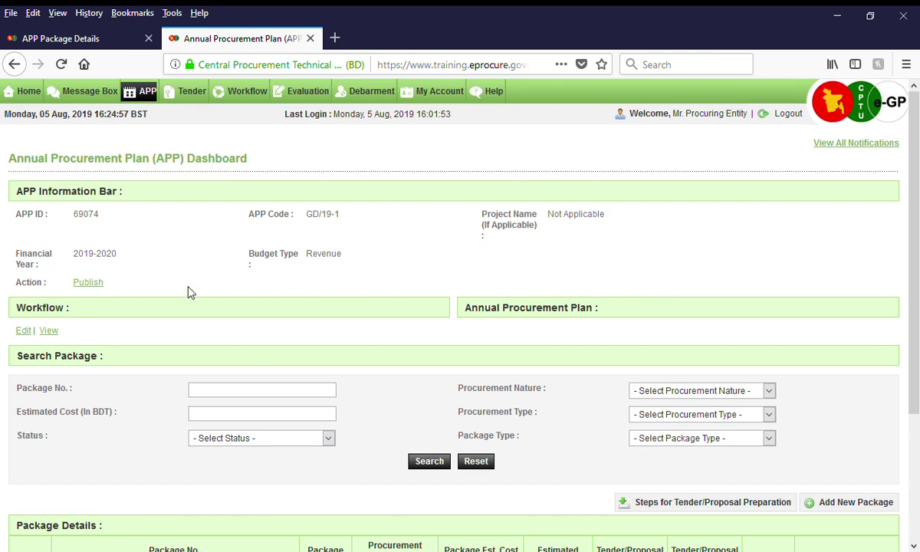
left_click(91, 285)
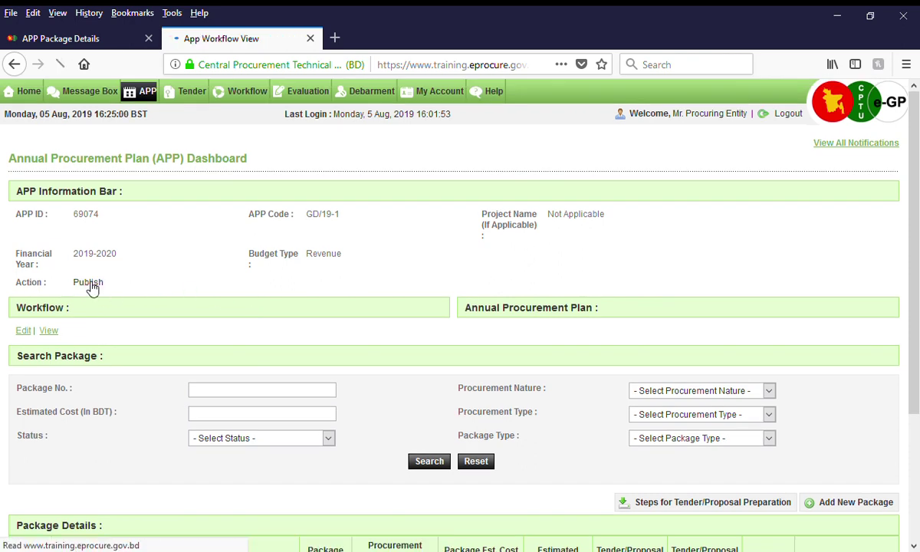
type("Published")
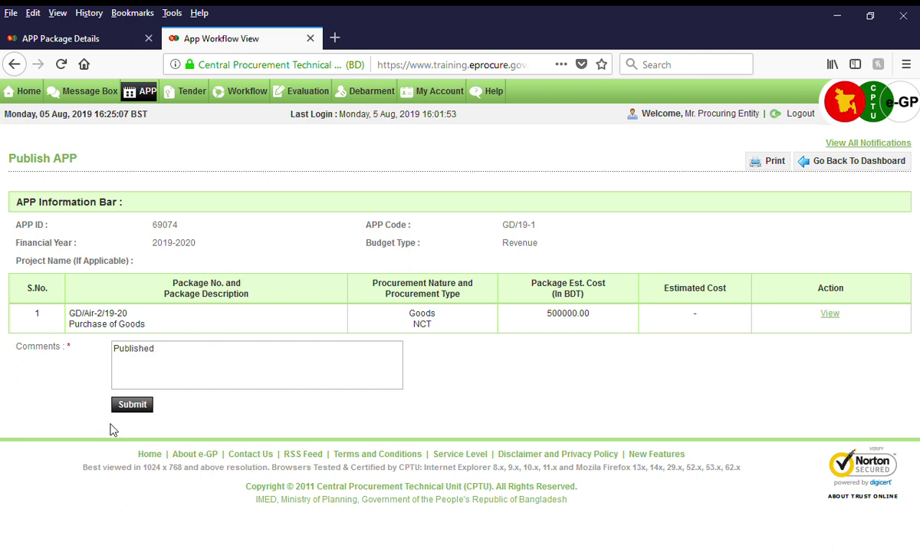
left_click(134, 404)
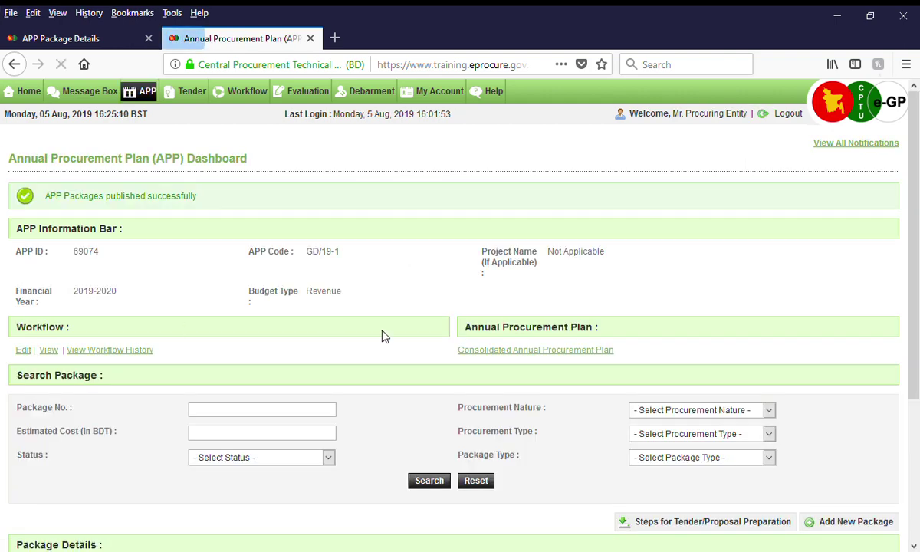
Step: Open the tender creation form for package GD/Air-2/19-20 and examine its reference, date, tenderer information and lot fields
scroll(414, 335, "down", 3)
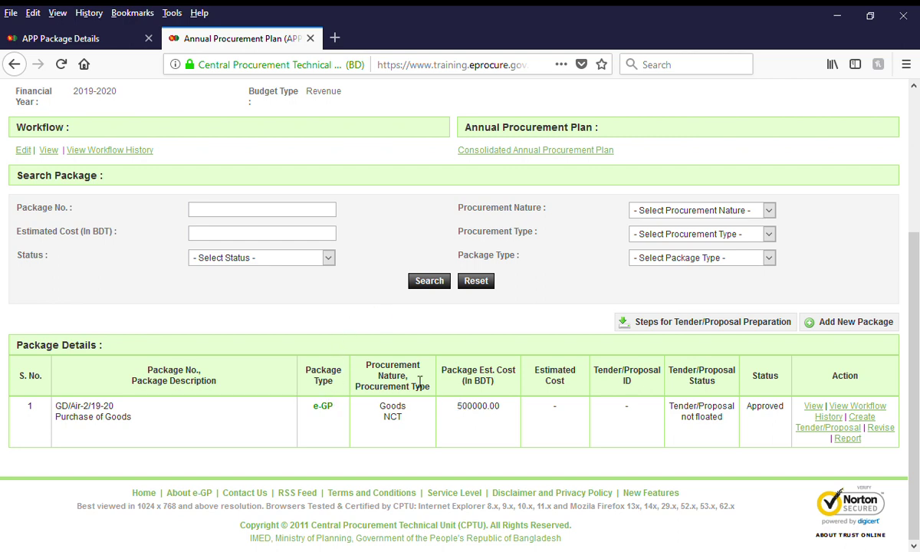
left_click(821, 432)
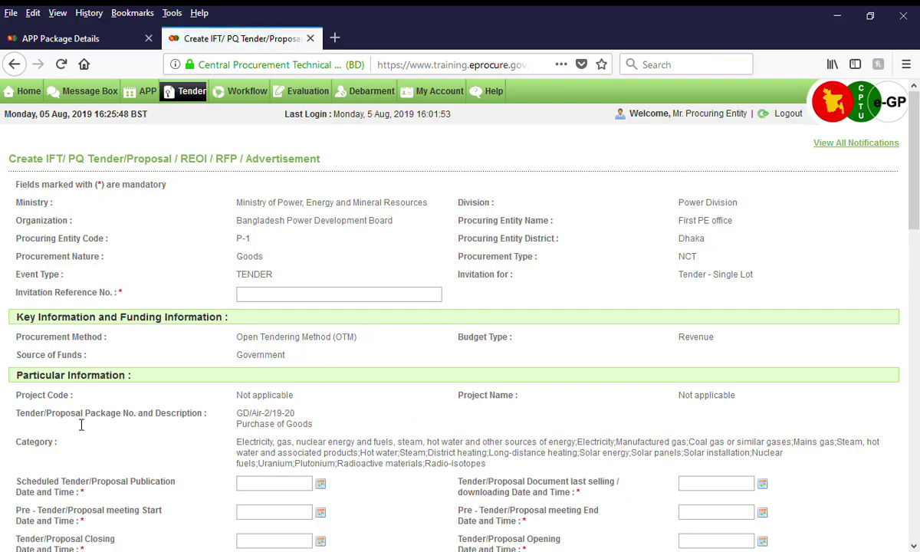
scroll(418, 325, "down", 15)
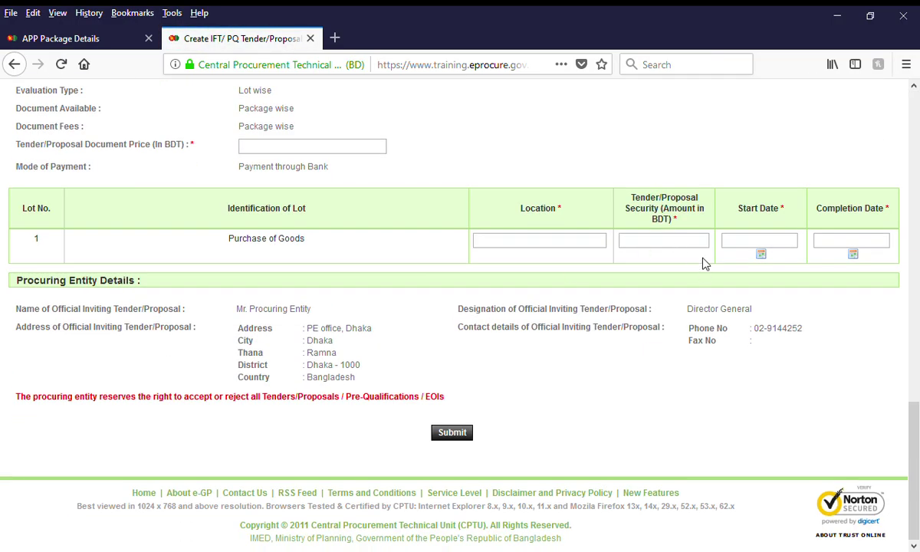
scroll(692, 258, "up", 15)
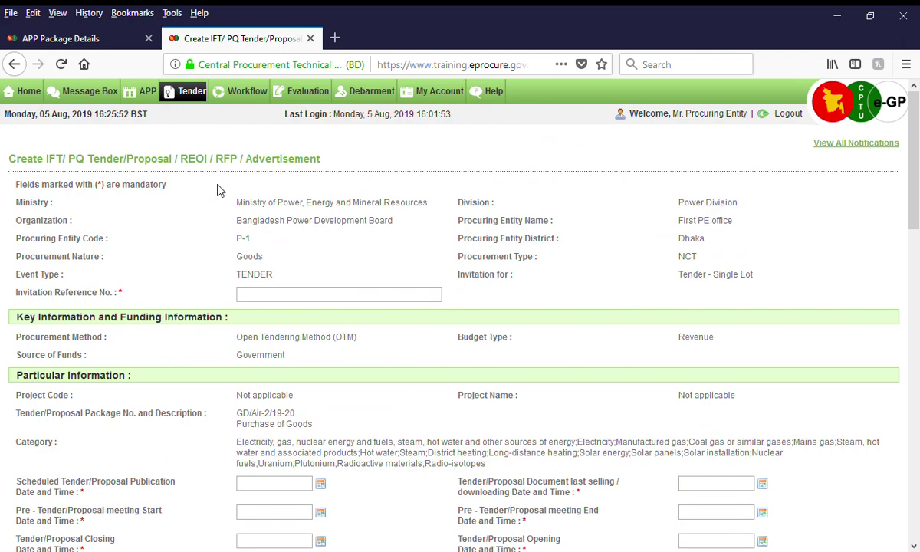
scroll(521, 331, "down", 15)
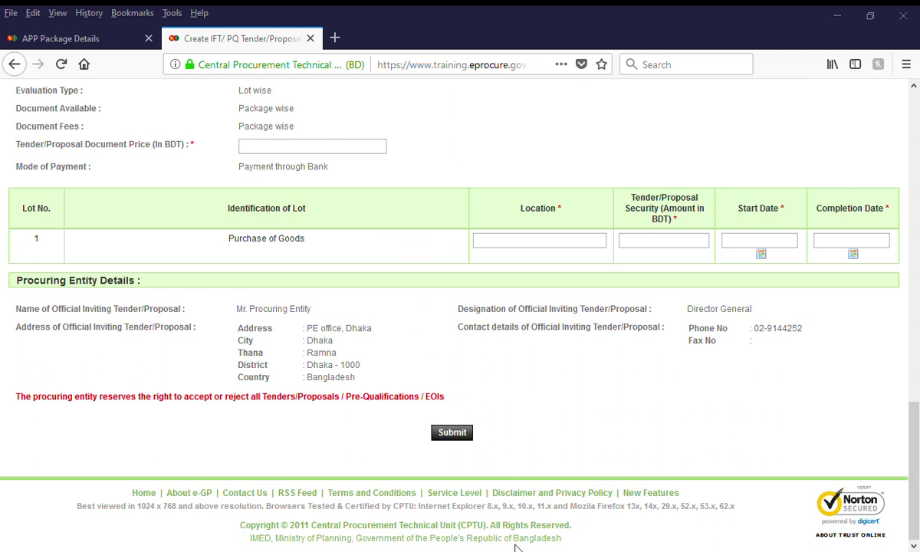
scroll(261, 235, "up", 2)
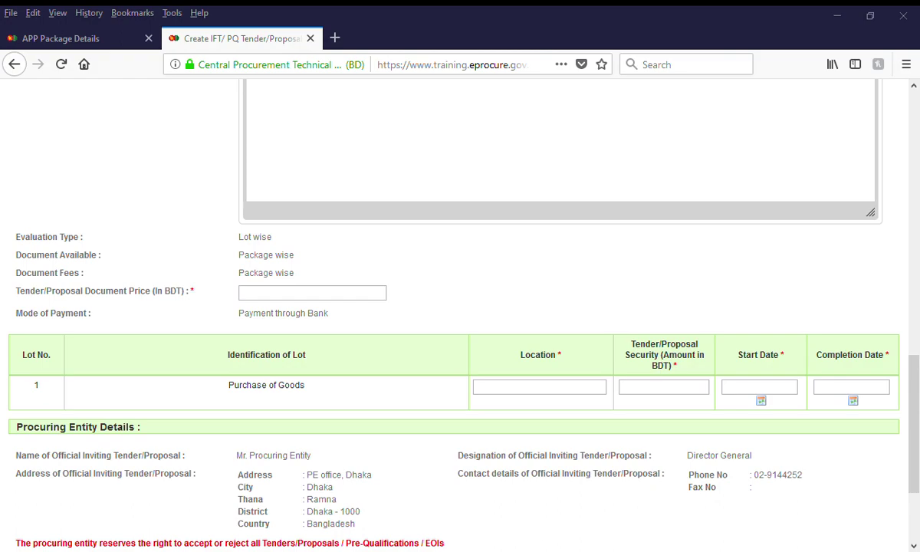
scroll(337, 208, "up", 14)
scroll(300, 260, "down", 16)
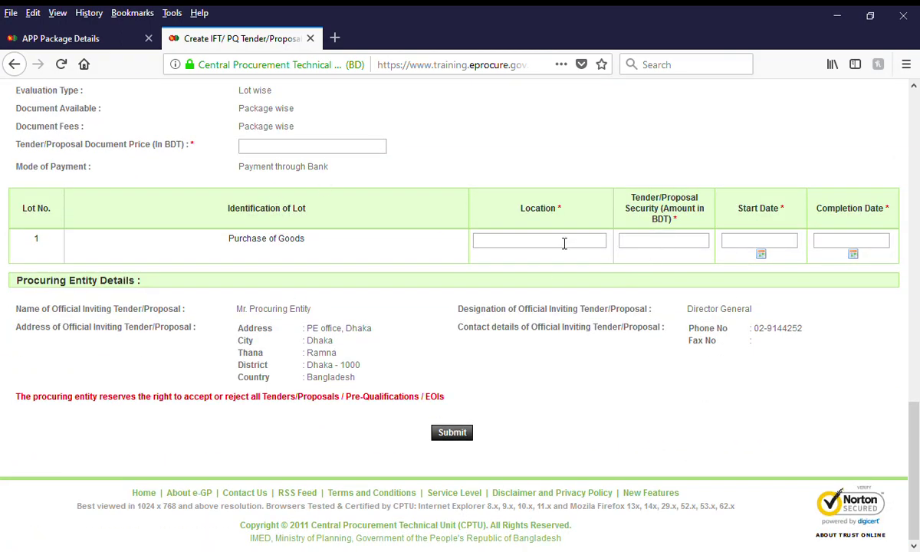
scroll(290, 216, "up", 2)
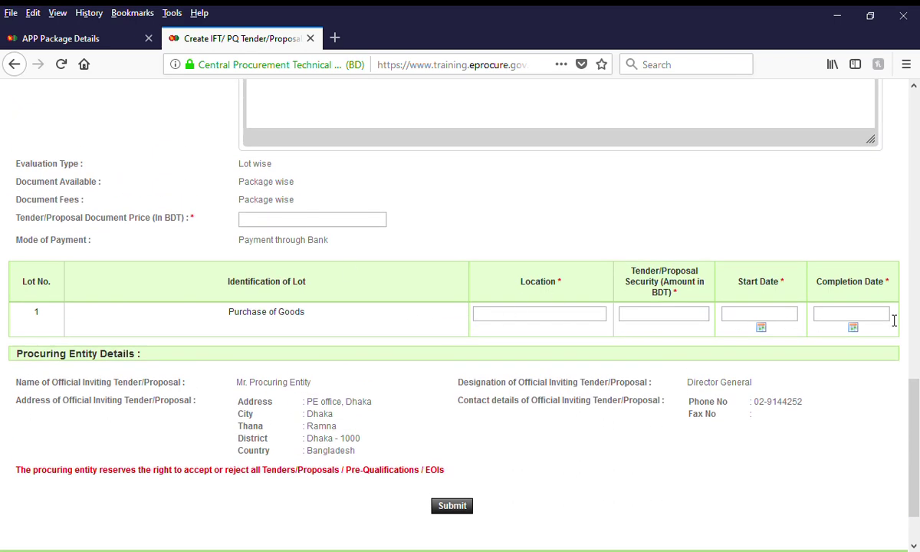
scroll(418, 271, "up", 6)
scroll(108, 236, "up", 8)
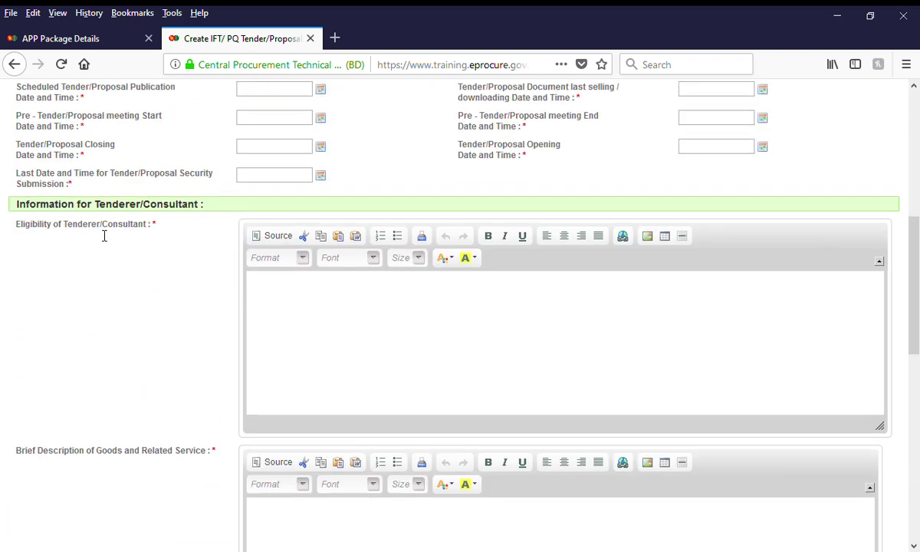
scroll(214, 402, "down", 2)
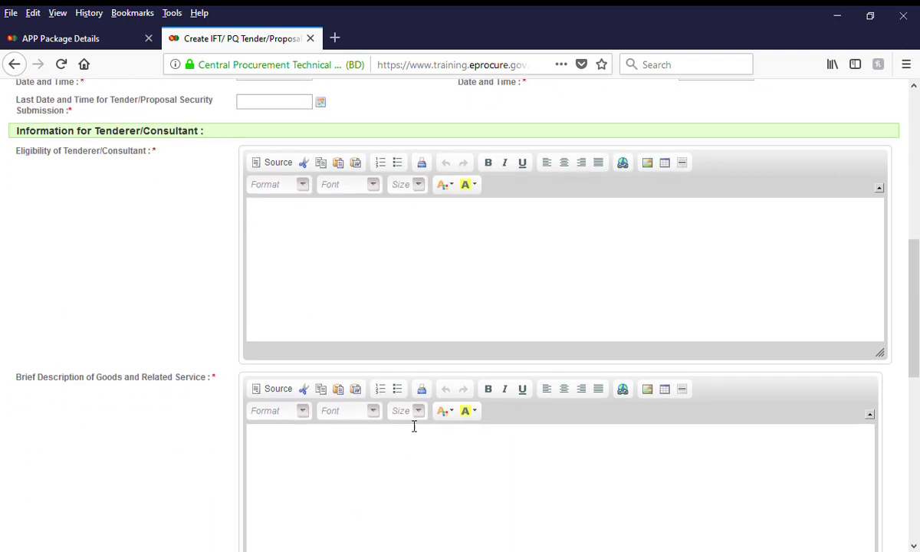
scroll(414, 426, "up", 10)
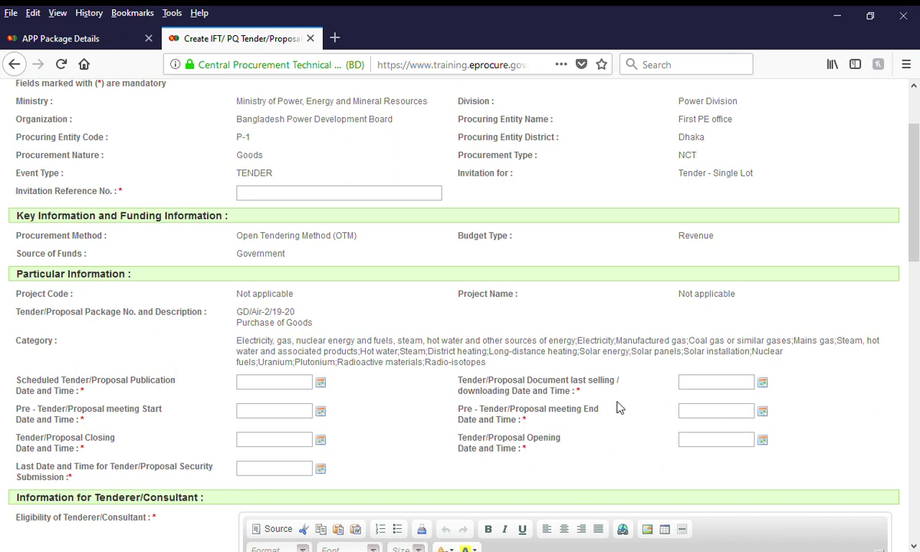
left_click_drag(547, 381, 587, 381)
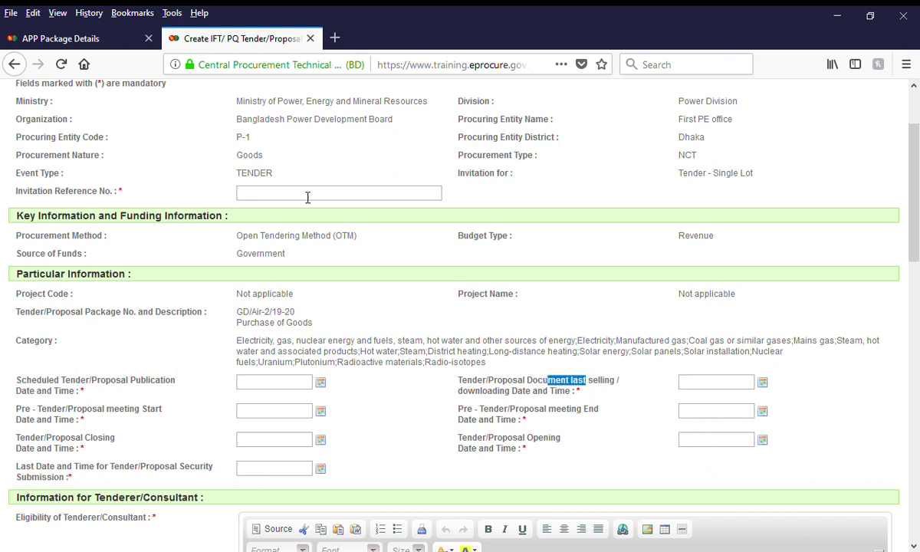
scroll(439, 238, "down", 15)
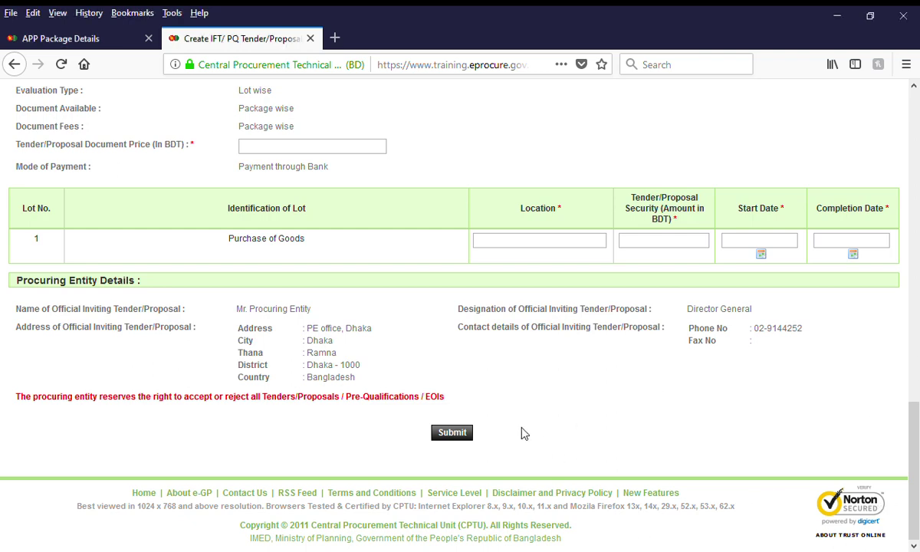
scroll(540, 447, "up", 15)
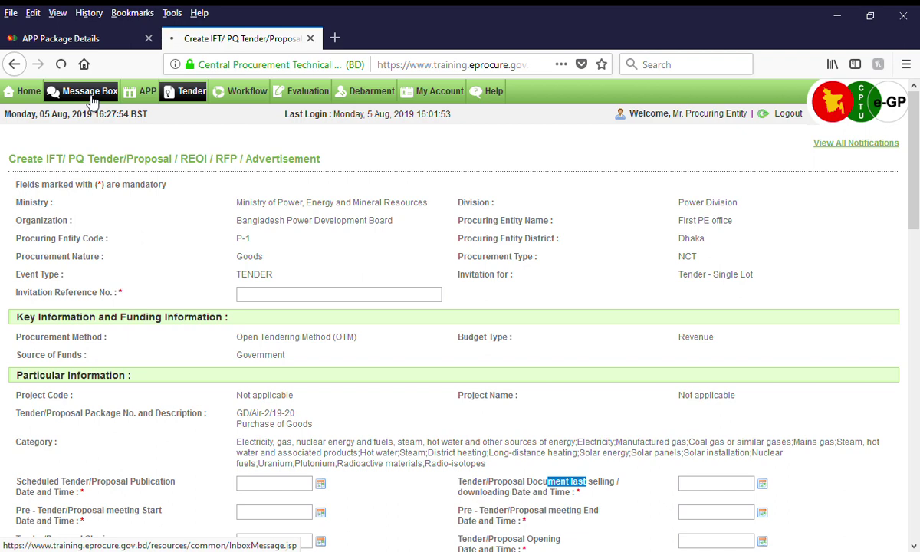
Step: Leave the tender form and open the Inbox of the message box
left_click(86, 91)
left_click(42, 238)
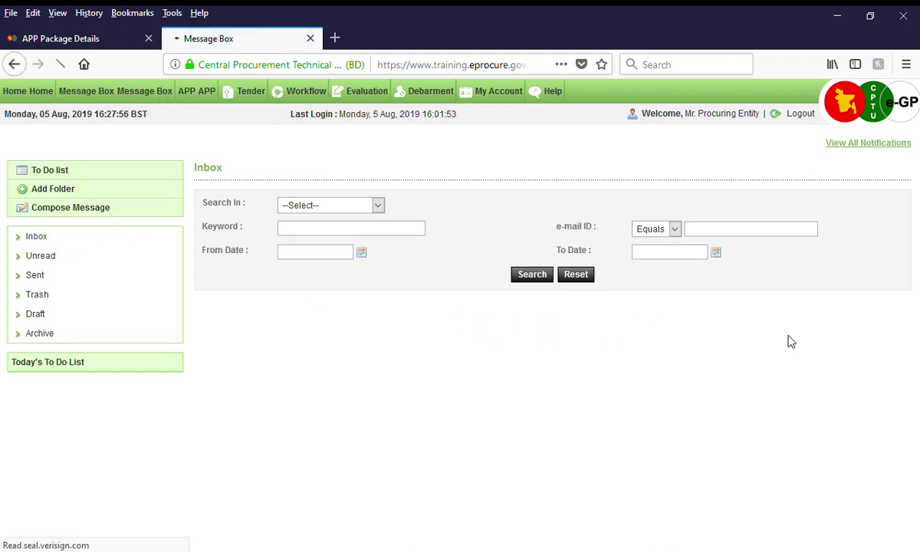